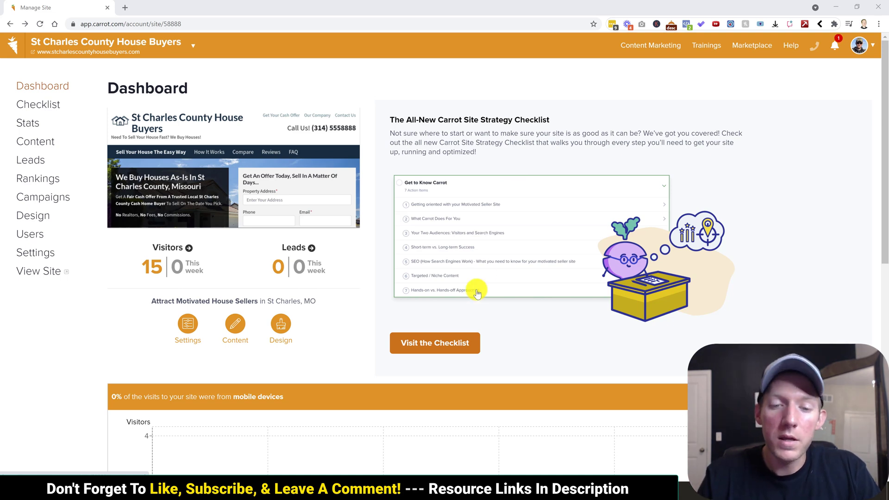
# Step: Open the Site Strategy Checklist and scroll through every section, returning to Getting Started
pyautogui.click(437, 344)
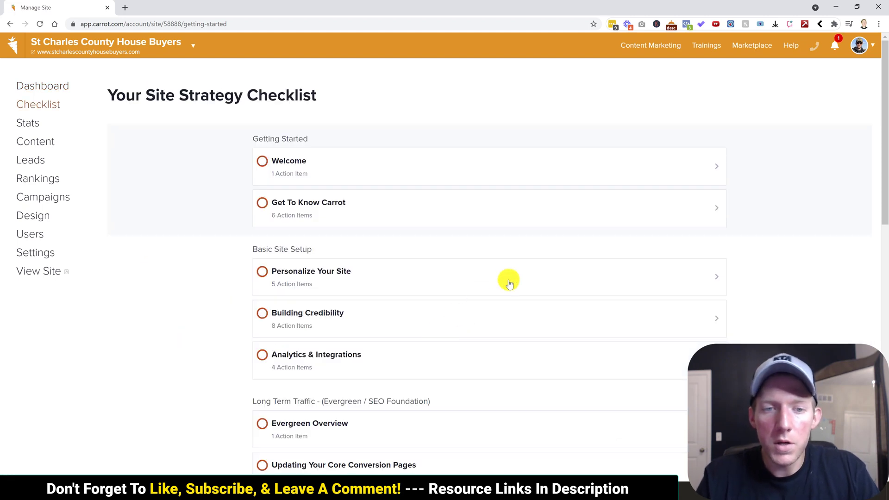
pyautogui.scroll(-1, 799, 261)
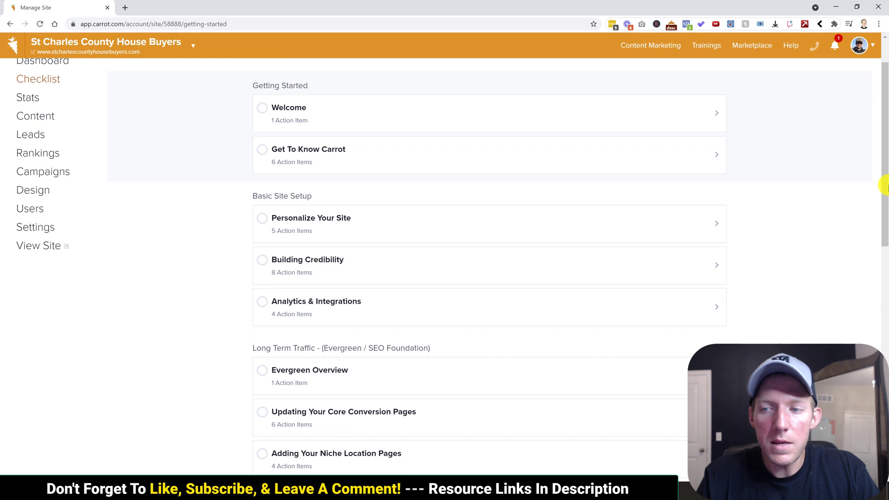
pyautogui.moveTo(883, 185); pyautogui.dragTo(884, 335)
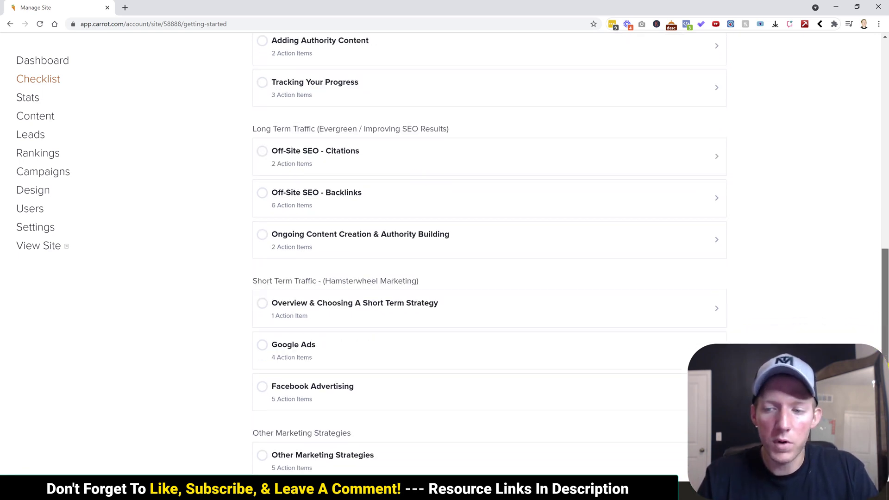
pyautogui.moveTo(885, 332); pyautogui.dragTo(885, 111)
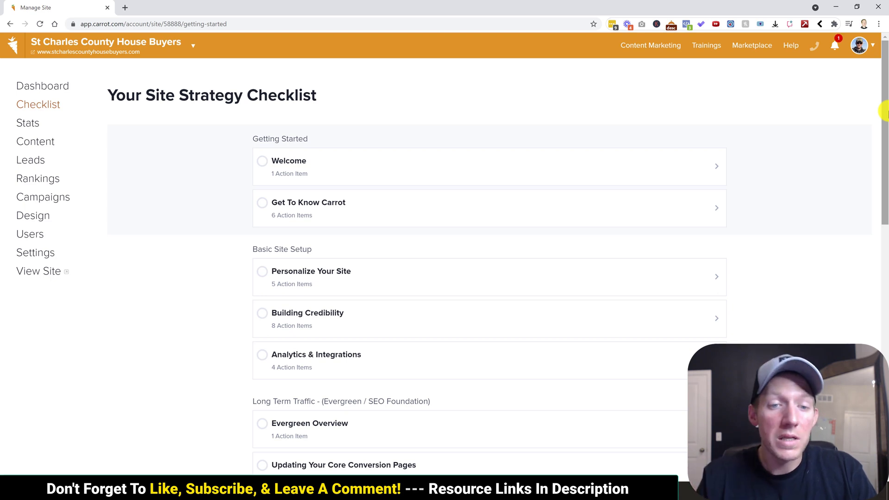
# Step: Show the Welcome intro video, then expand Get To Know Carrot's six action items
pyautogui.click(604, 169)
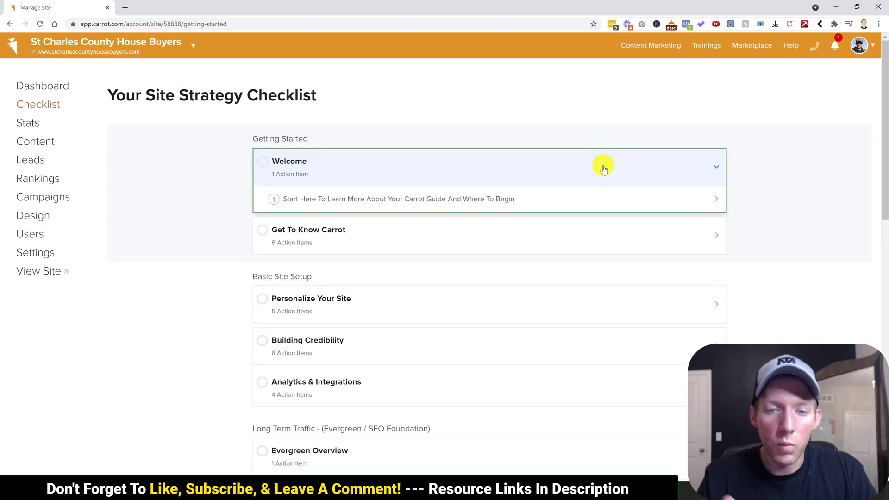
pyautogui.click(459, 201)
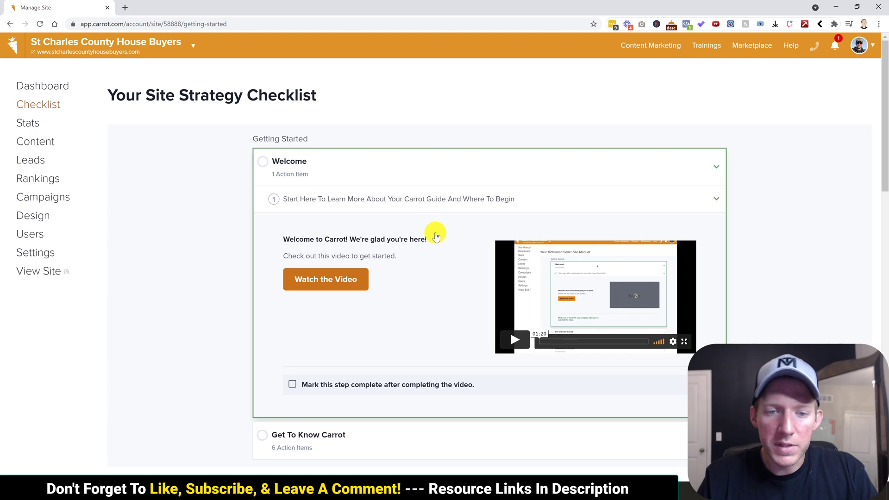
pyautogui.scroll(-1, 435, 236)
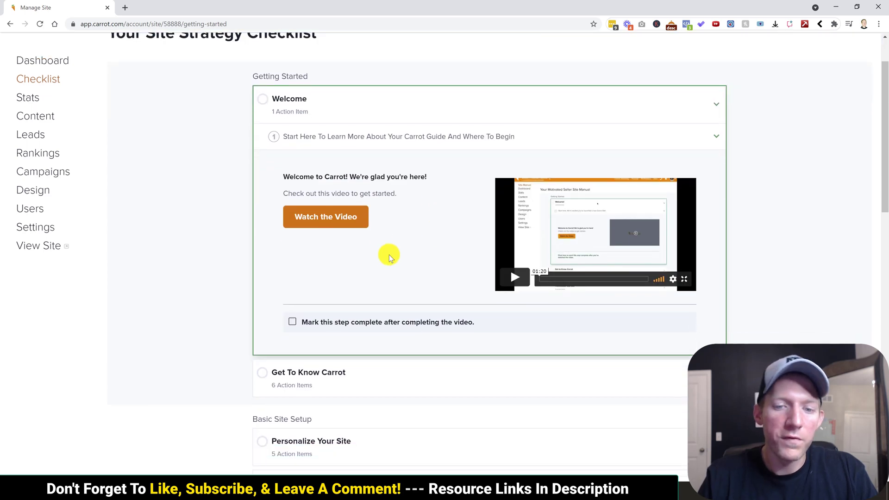
pyautogui.scroll(-1, 389, 258)
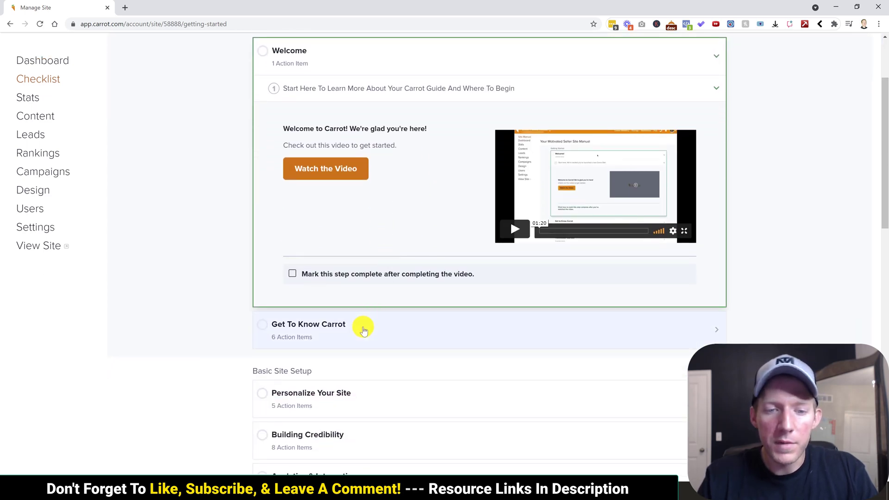
pyautogui.click(264, 321)
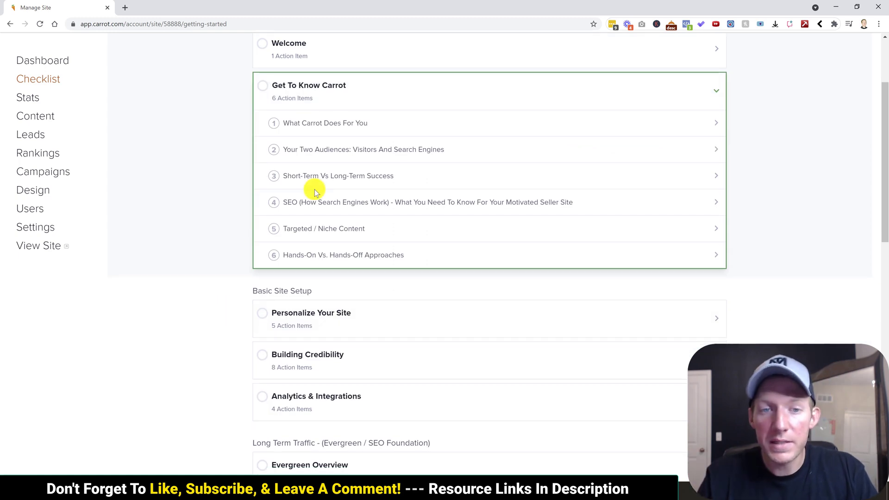
# Step: Open 'What Carrot Does For You' and read its feature cards down to Support
pyautogui.click(539, 130)
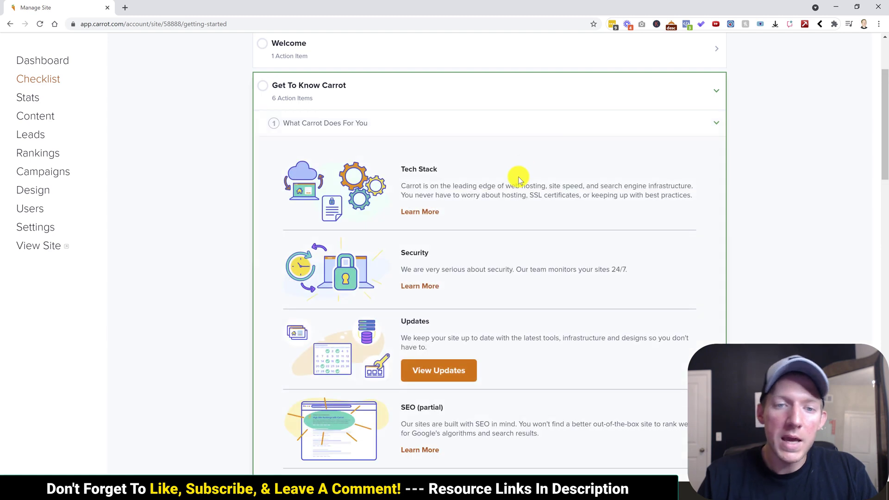
pyautogui.scroll(-1, 518, 177)
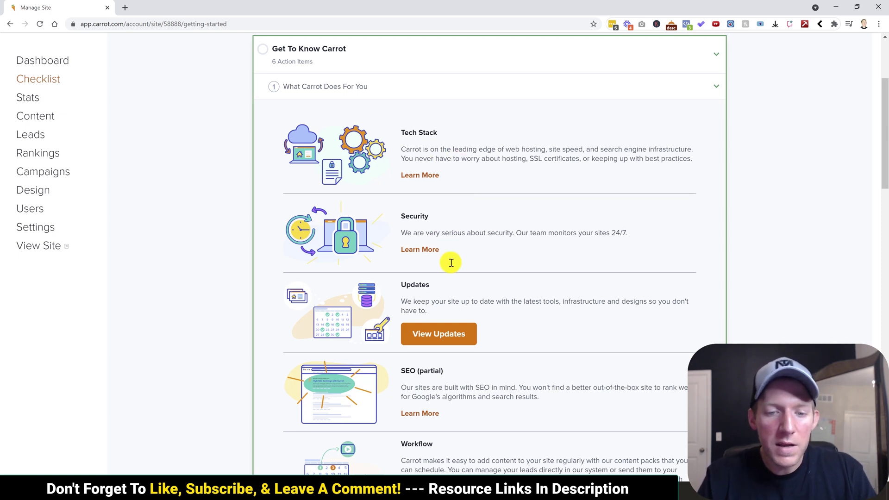
pyautogui.scroll(-1, 451, 261)
pyautogui.scroll(-1, 450, 262)
pyautogui.scroll(-1, 451, 262)
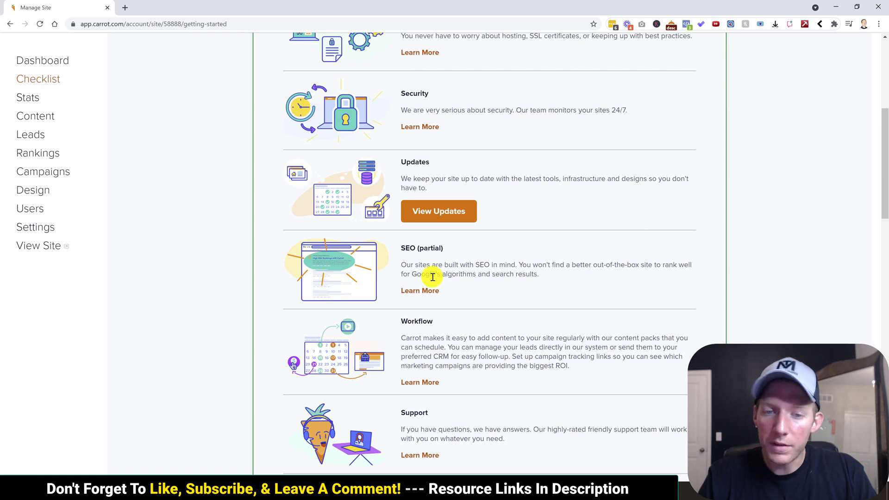
pyautogui.scroll(-1, 432, 276)
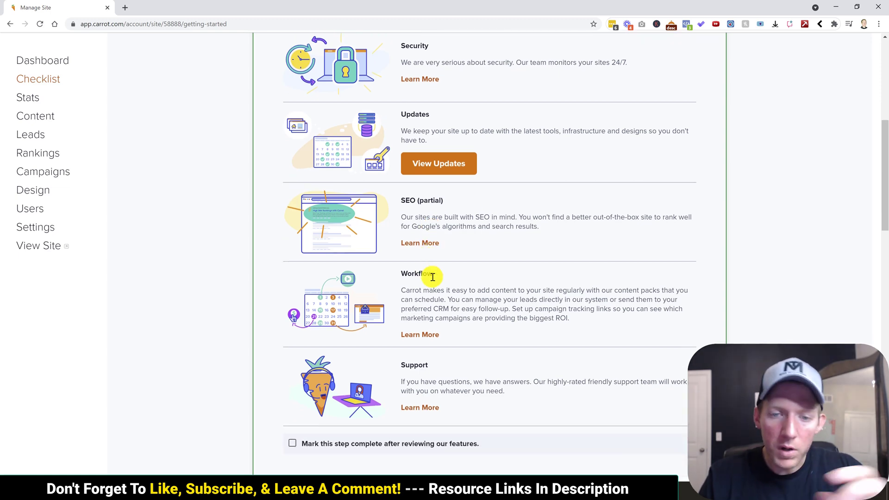
pyautogui.scroll(-1, 435, 303)
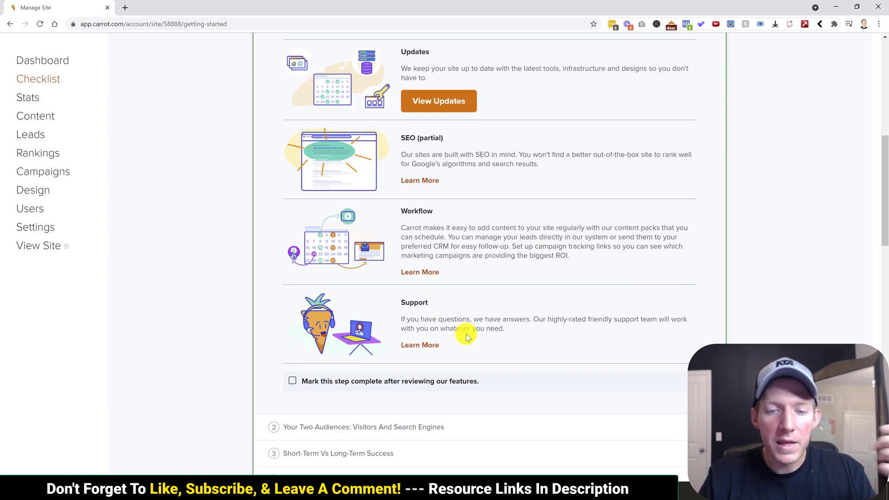
pyautogui.scroll(-2, 467, 337)
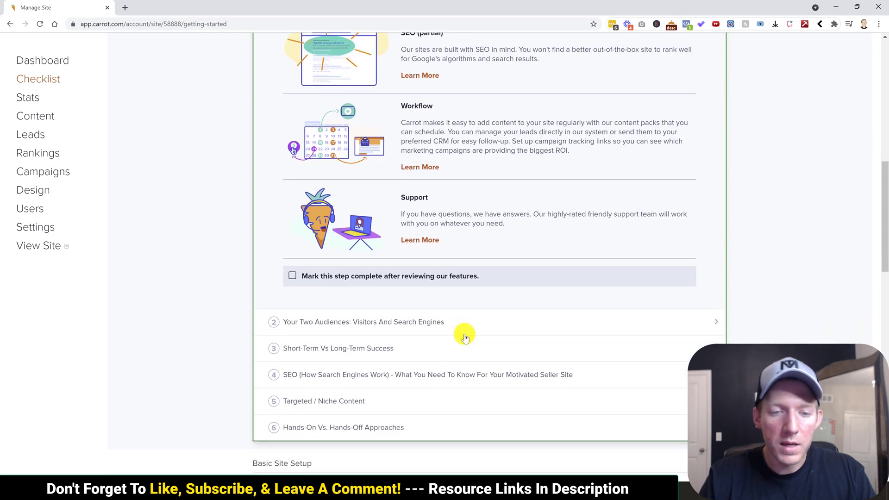
# Step: Open 'Your Two Audiences: Visitors And Search Engines' and read both audience explanations
pyautogui.click(381, 323)
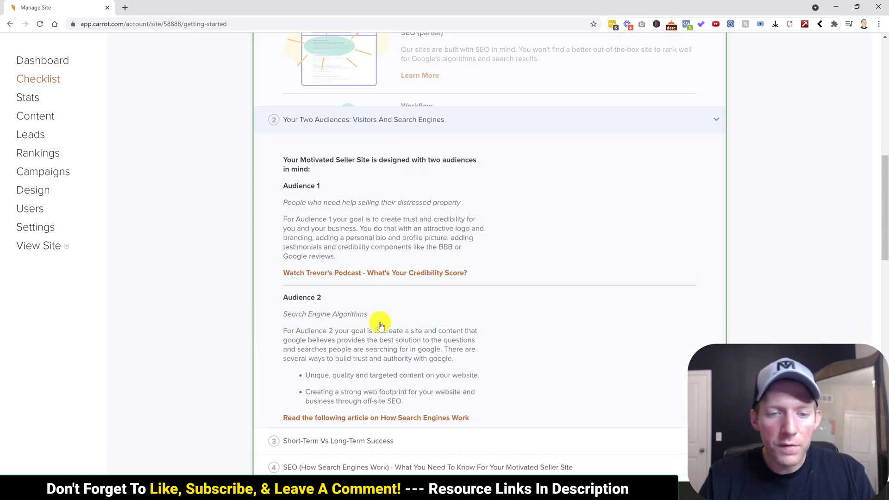
pyautogui.scroll(4, 380, 325)
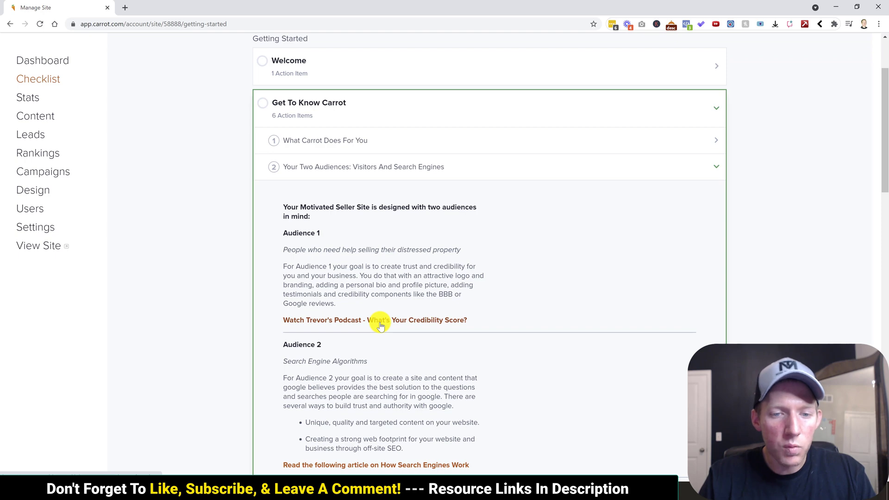
pyautogui.scroll(-1, 381, 325)
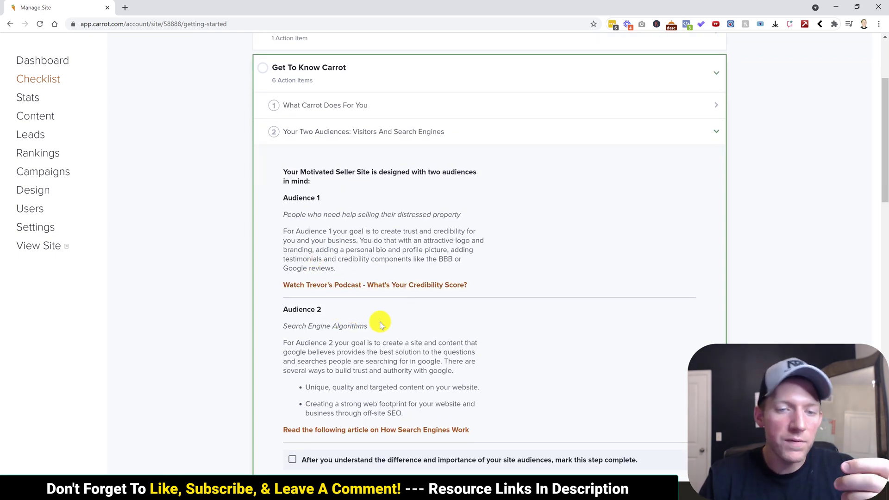
pyautogui.scroll(-1, 381, 324)
pyautogui.scroll(-1, 386, 291)
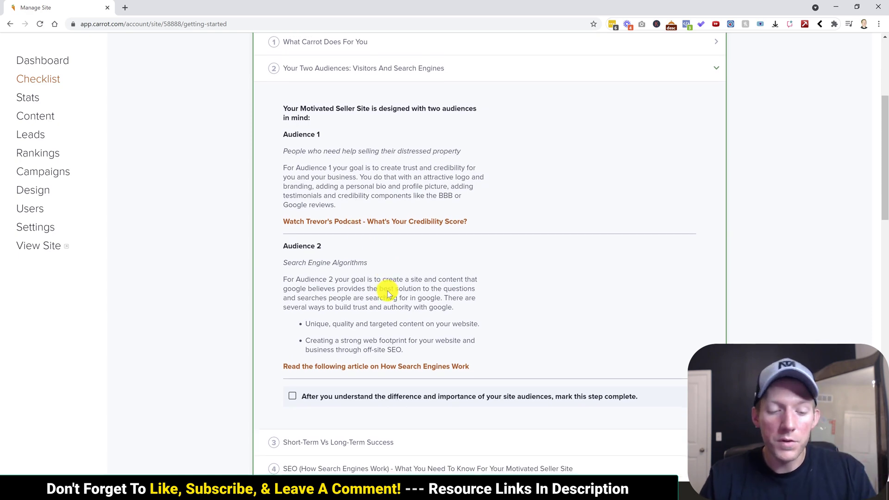
pyautogui.scroll(-2, 387, 291)
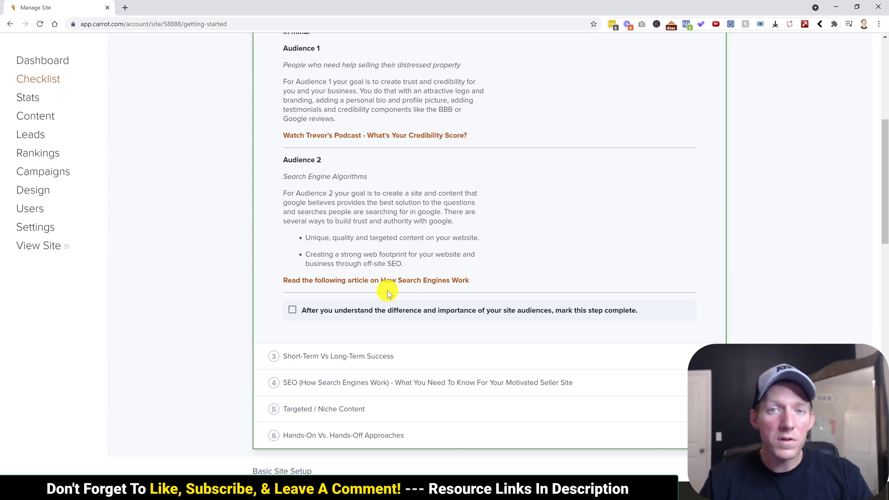
pyautogui.scroll(-1, 387, 290)
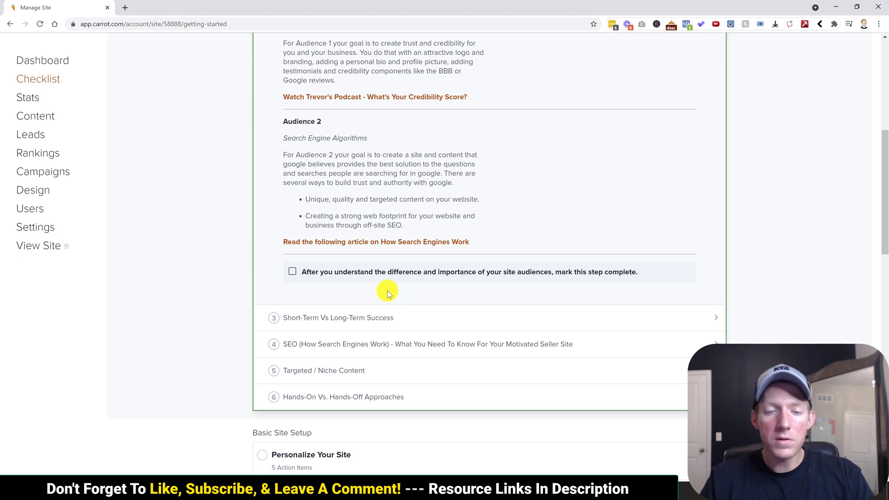
pyautogui.scroll(-1, 387, 291)
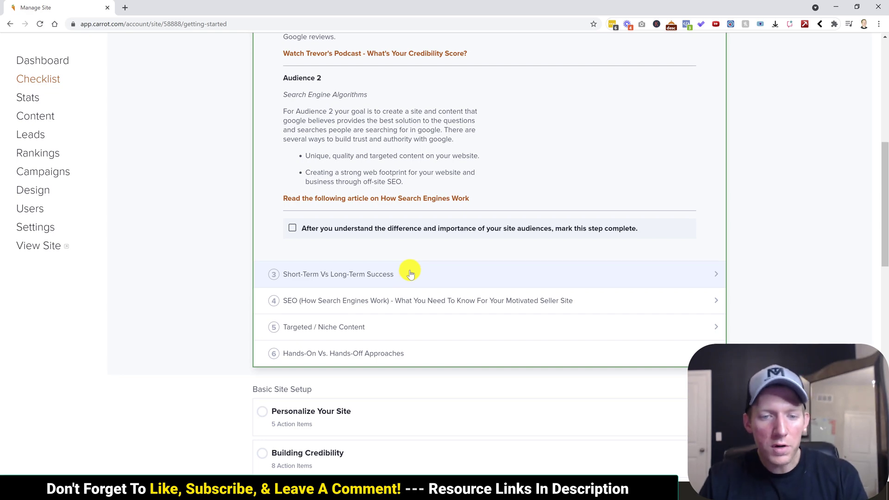
# Step: Read Short-Term Vs Long-Term Success to its checkbox, then open SEO (How Search Engines Work)
pyautogui.click(411, 274)
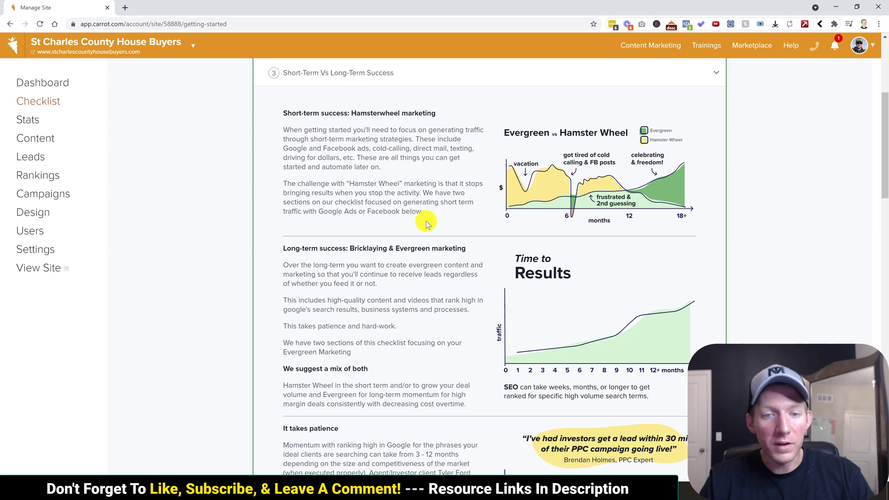
pyautogui.scroll(-1, 426, 222)
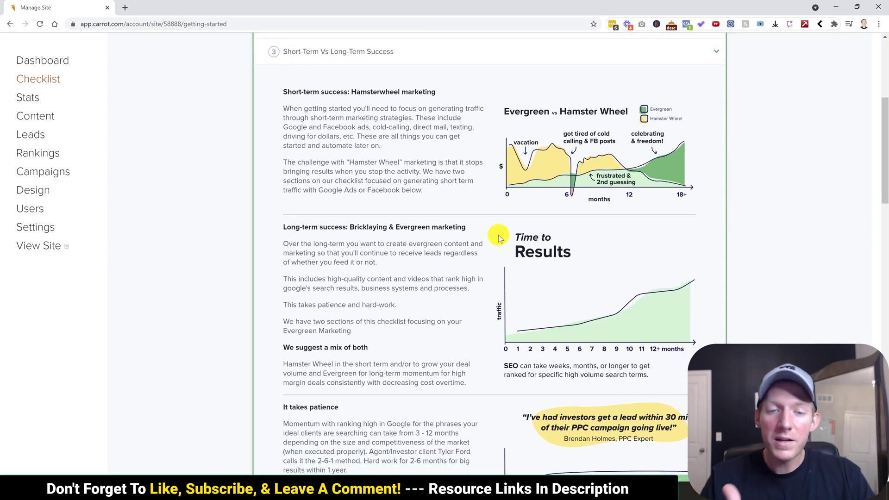
pyautogui.scroll(-1, 498, 235)
pyautogui.scroll(-1, 498, 235)
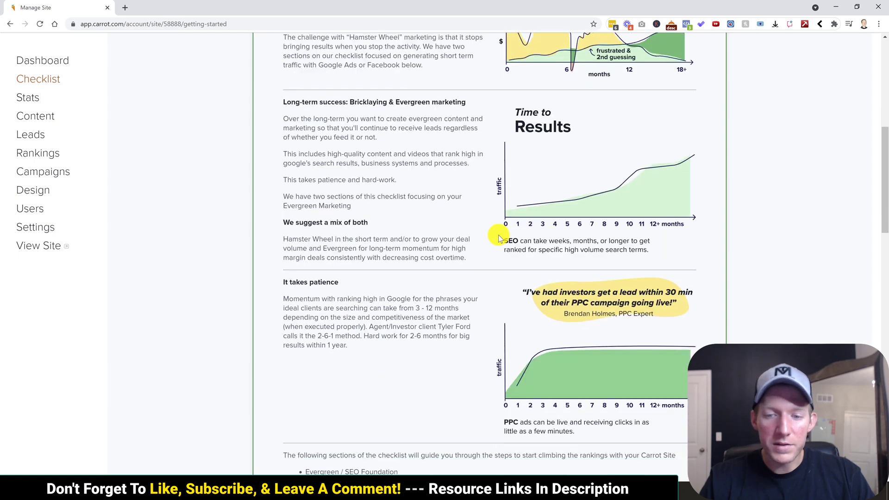
pyautogui.scroll(-1, 497, 235)
pyautogui.scroll(-1, 498, 235)
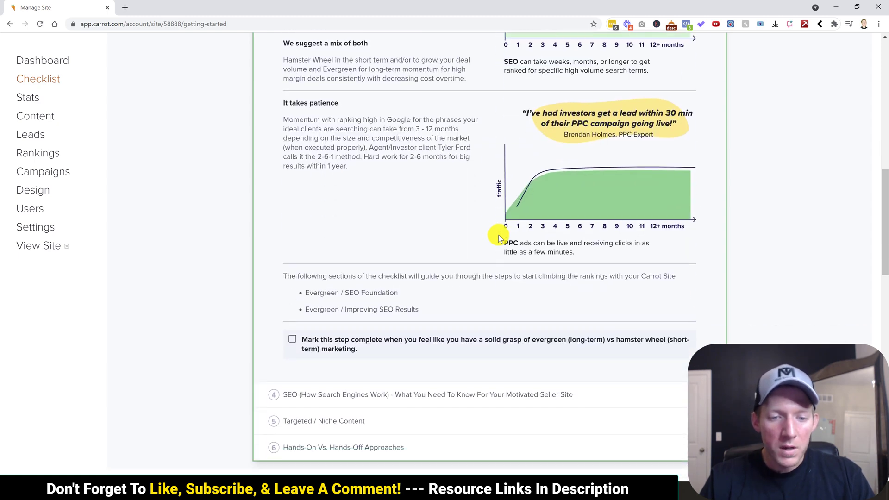
pyautogui.scroll(-1, 498, 234)
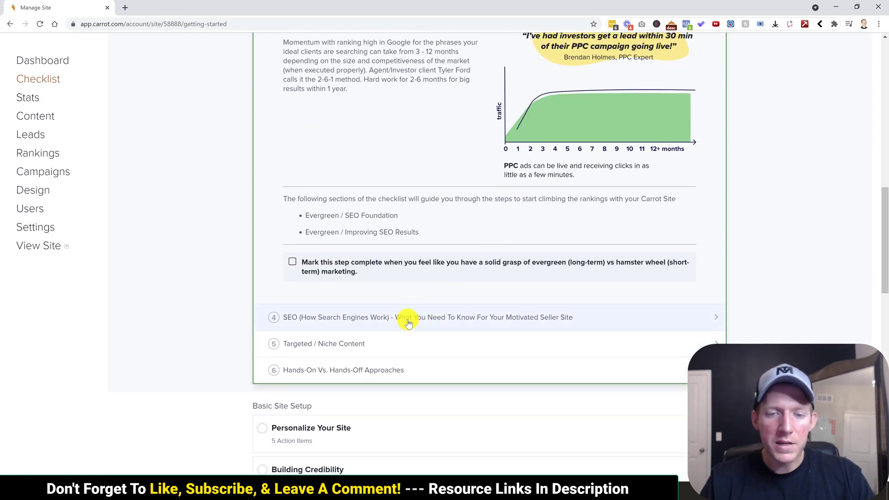
pyautogui.click(408, 320)
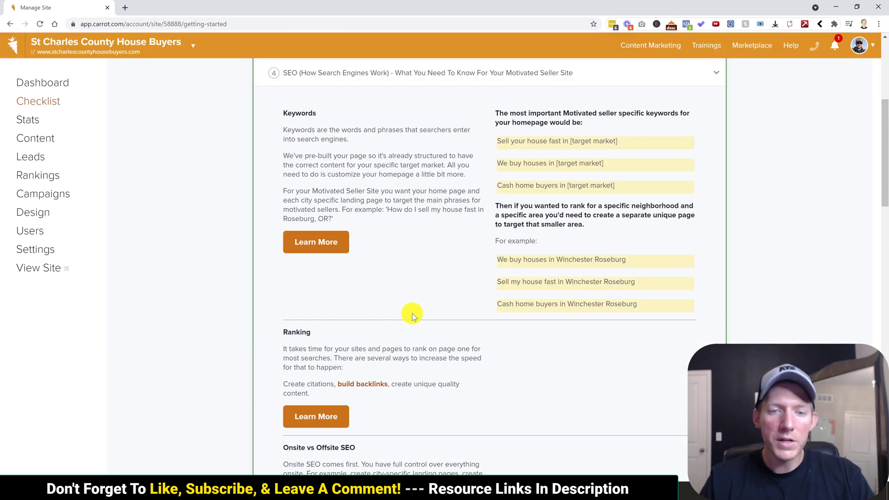
pyautogui.scroll(2, 415, 316)
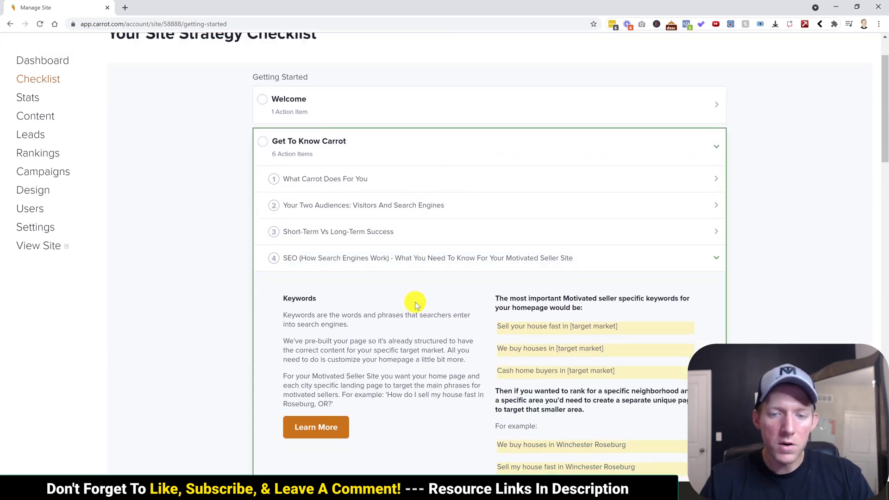
pyautogui.scroll(-1, 415, 302)
pyautogui.scroll(-1, 414, 302)
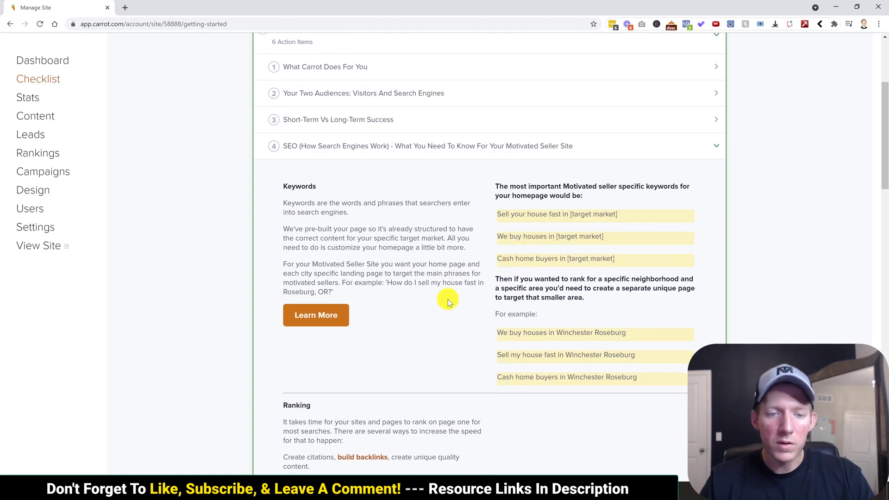
pyautogui.scroll(-1, 448, 298)
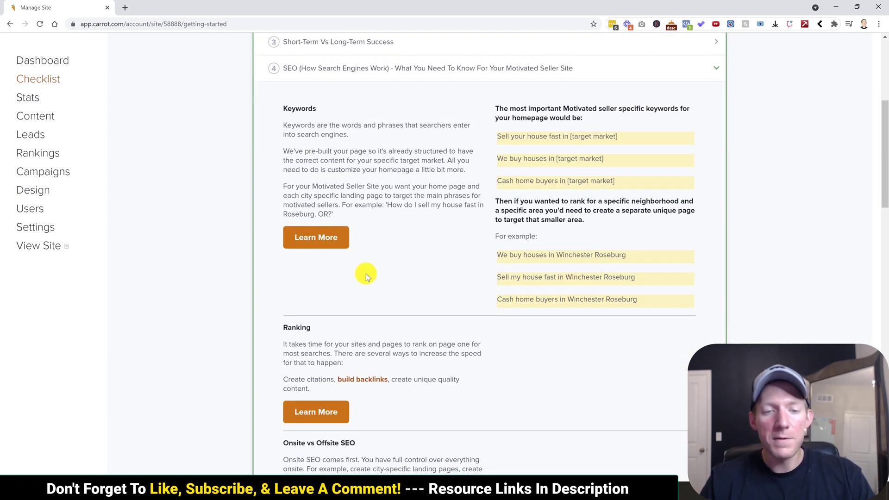
pyautogui.scroll(-1, 365, 274)
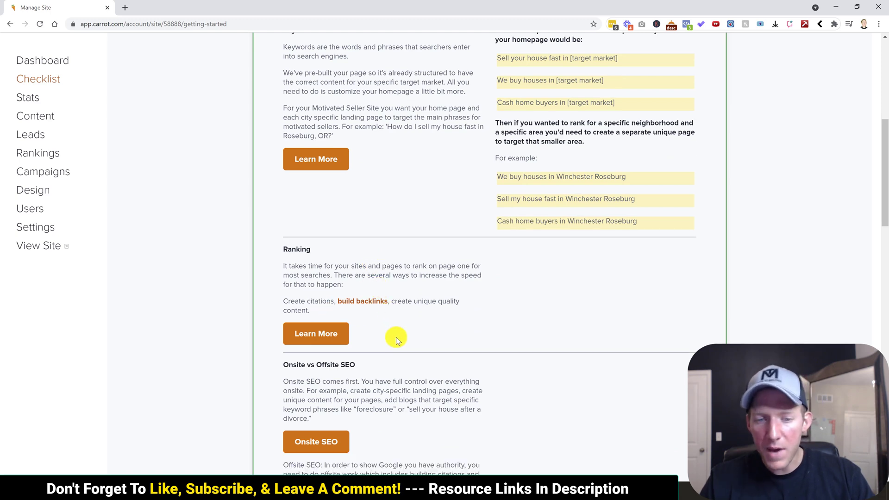
pyautogui.scroll(-2, 396, 339)
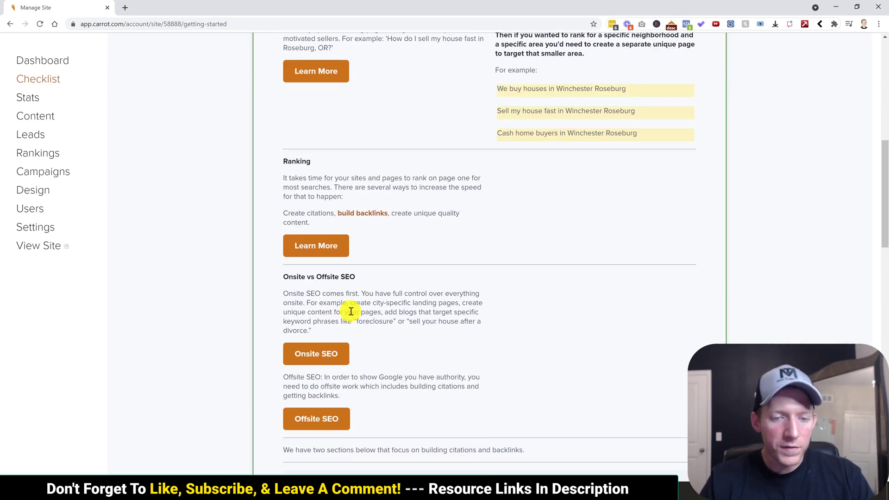
pyautogui.scroll(-1, 351, 311)
pyautogui.scroll(-2, 350, 312)
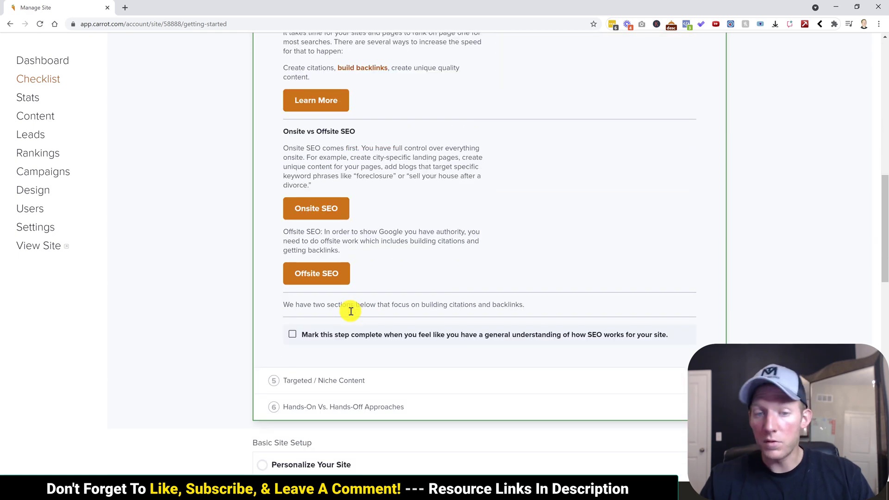
pyautogui.scroll(1, 351, 311)
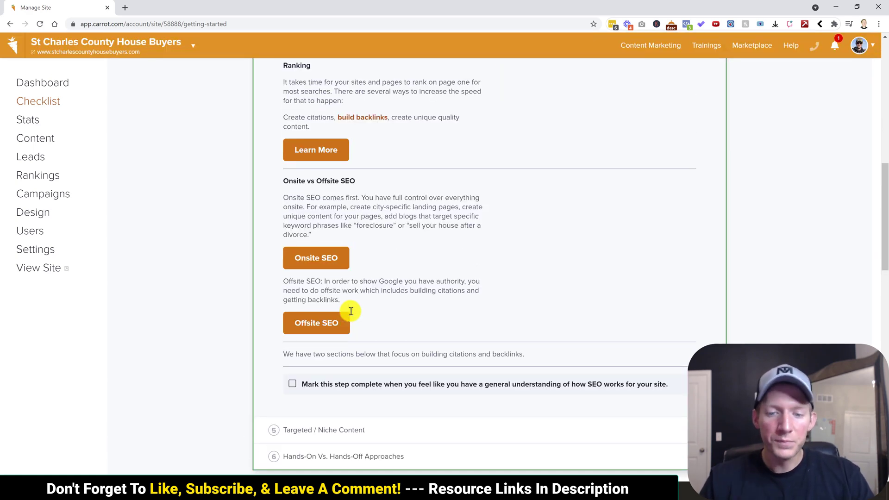
pyautogui.scroll(2, 445, 277)
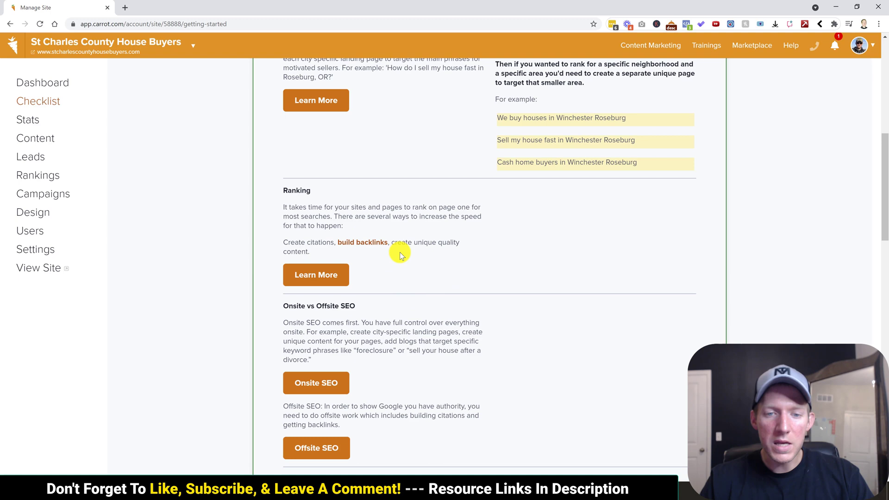
pyautogui.scroll(1, 416, 268)
pyautogui.scroll(1, 416, 267)
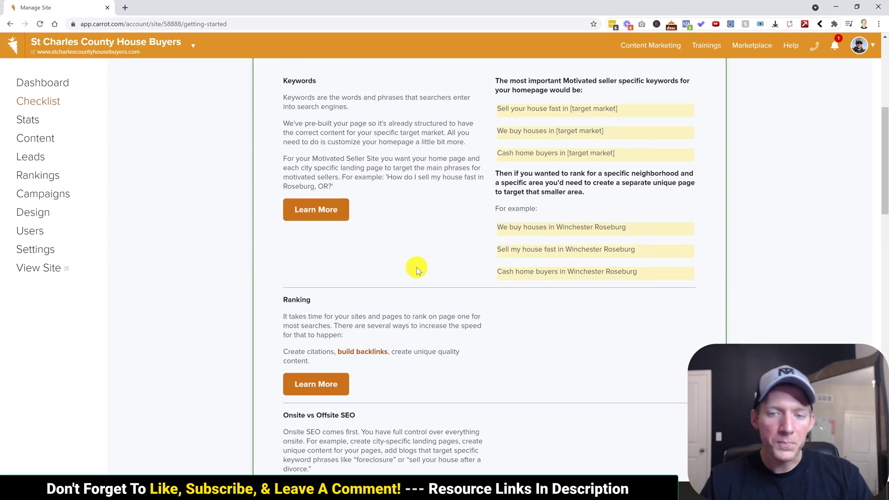
pyautogui.scroll(1, 416, 267)
pyautogui.scroll(1, 415, 268)
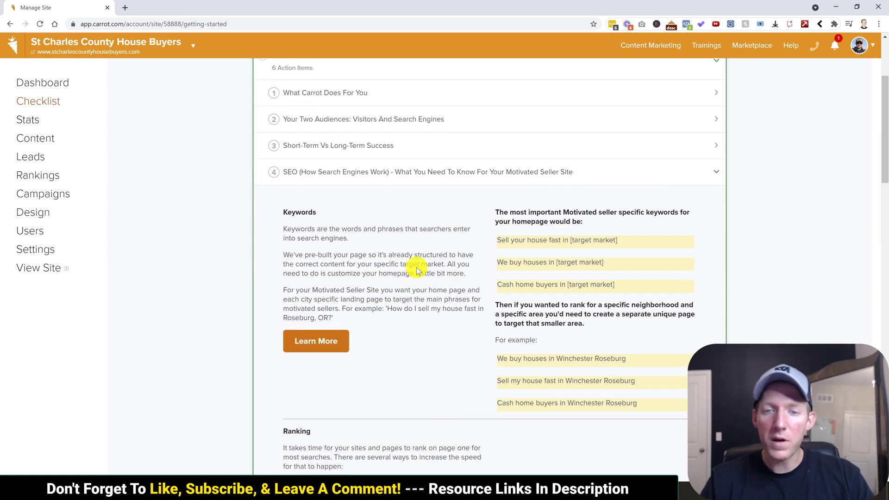
pyautogui.scroll(-2, 415, 268)
pyautogui.scroll(-2, 416, 267)
pyautogui.scroll(-1, 416, 267)
pyautogui.scroll(-2, 416, 267)
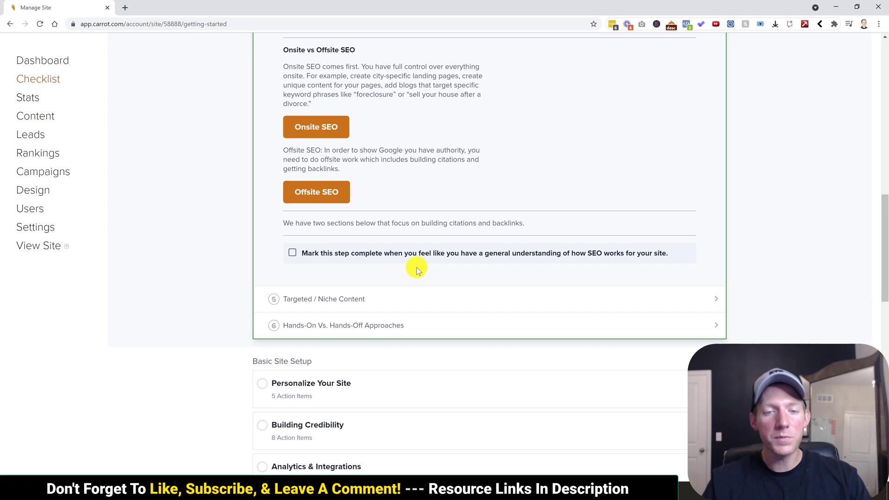
# Step: Expand item 5, Targeted / Niche Content, showing its niche keyword examples
pyautogui.click(410, 298)
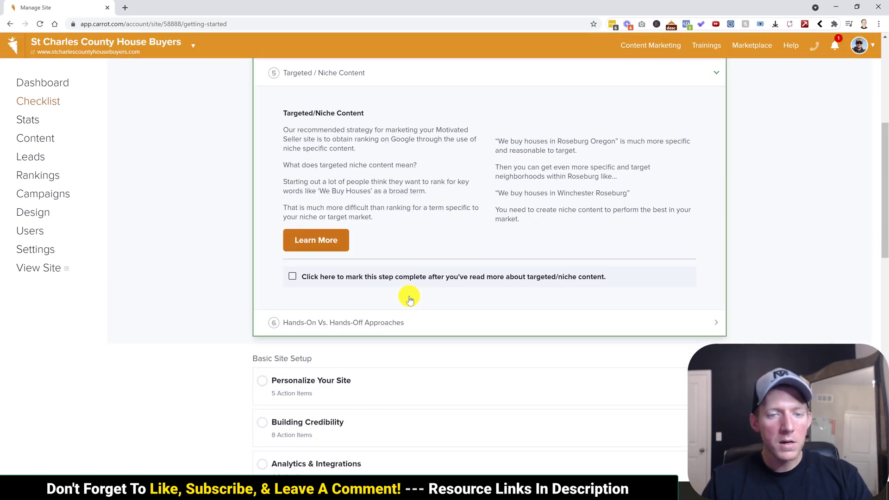
pyautogui.scroll(1, 410, 299)
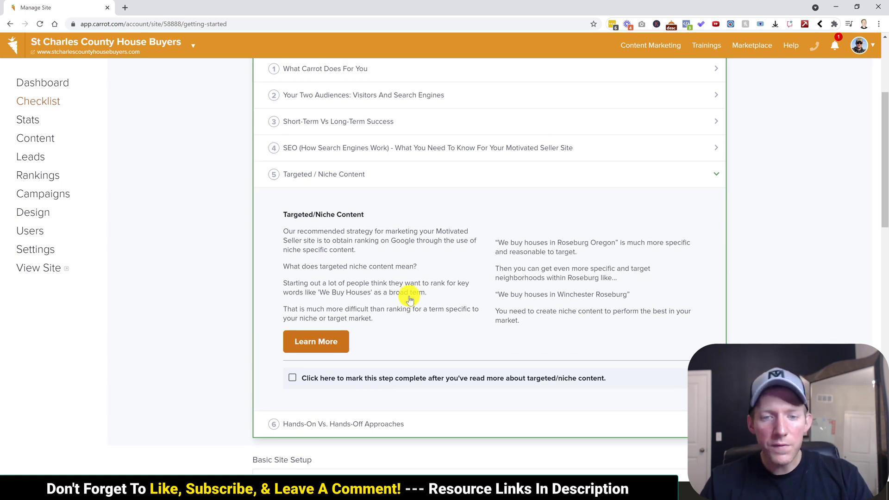
pyautogui.scroll(-1, 410, 299)
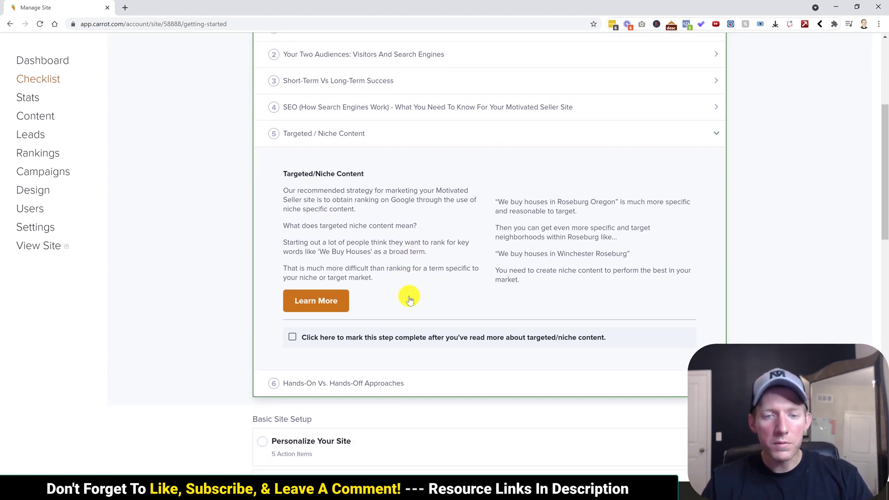
# Step: Expand item 6, Hands-On Vs. Hands-Off Approaches, and read its service options
pyautogui.click(368, 381)
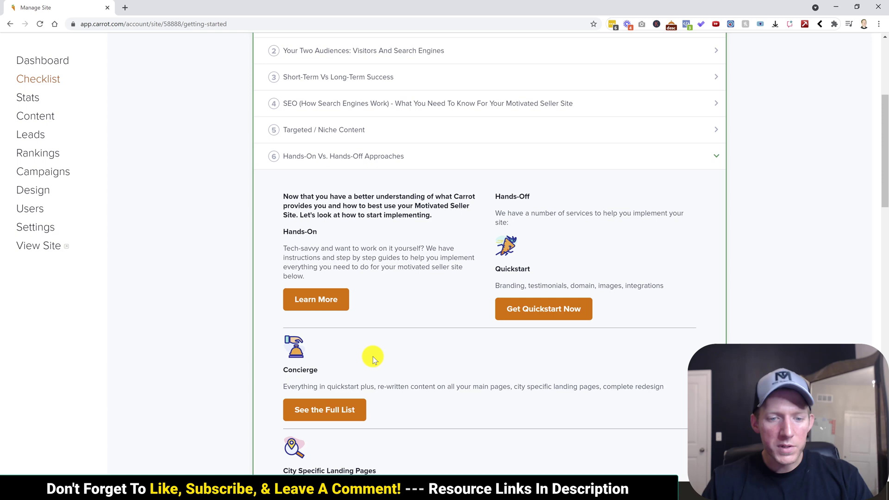
pyautogui.scroll(-1, 373, 356)
pyautogui.scroll(-1, 372, 356)
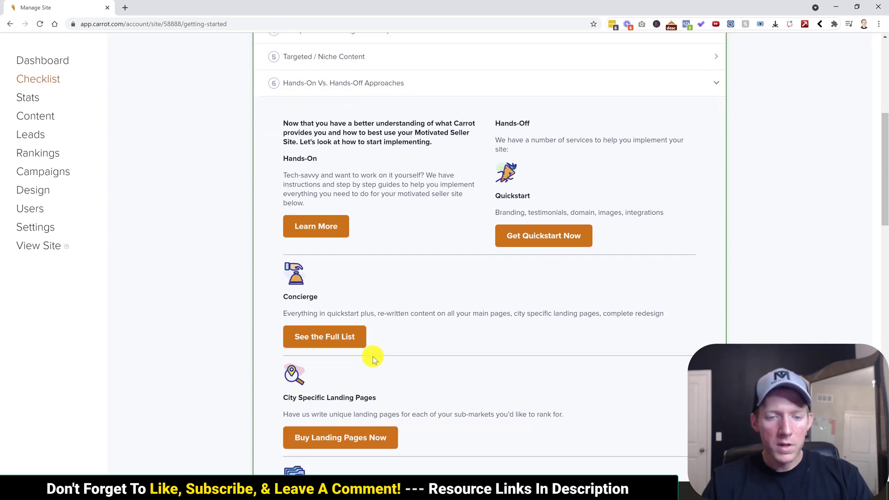
pyautogui.scroll(-1, 373, 356)
pyautogui.scroll(-1, 372, 356)
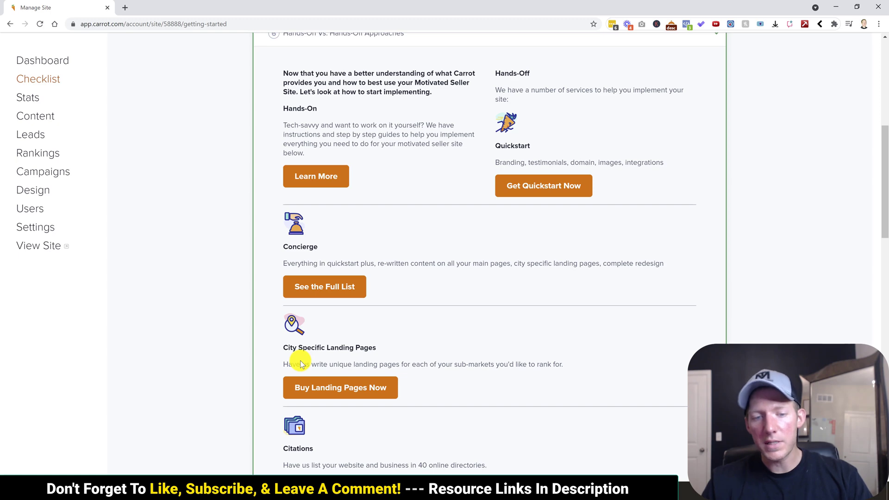
pyautogui.scroll(-1, 333, 353)
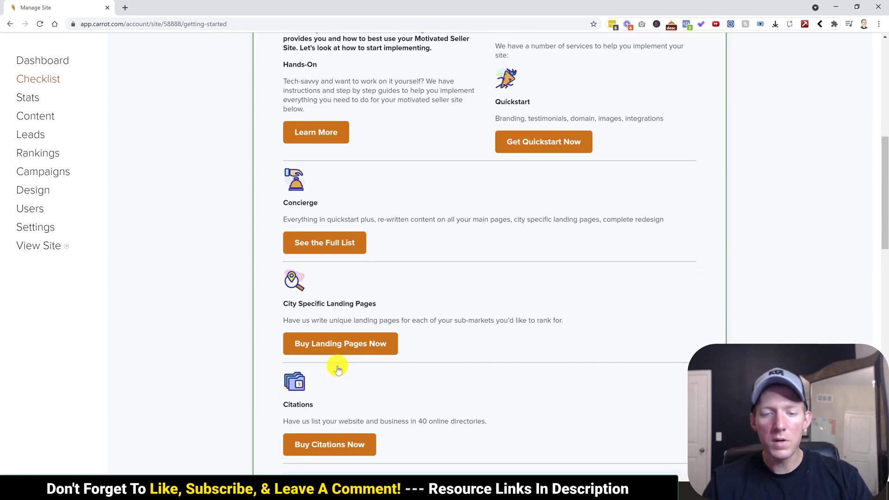
pyautogui.scroll(-2, 339, 379)
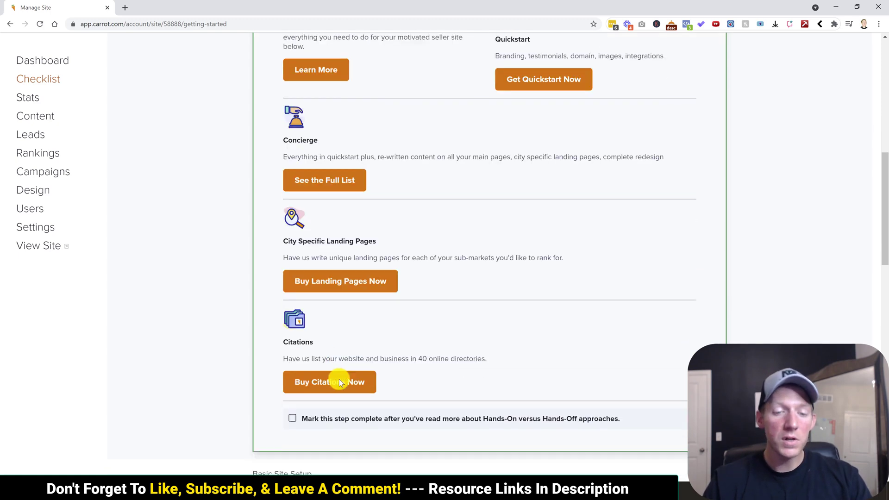
pyautogui.scroll(-1, 339, 380)
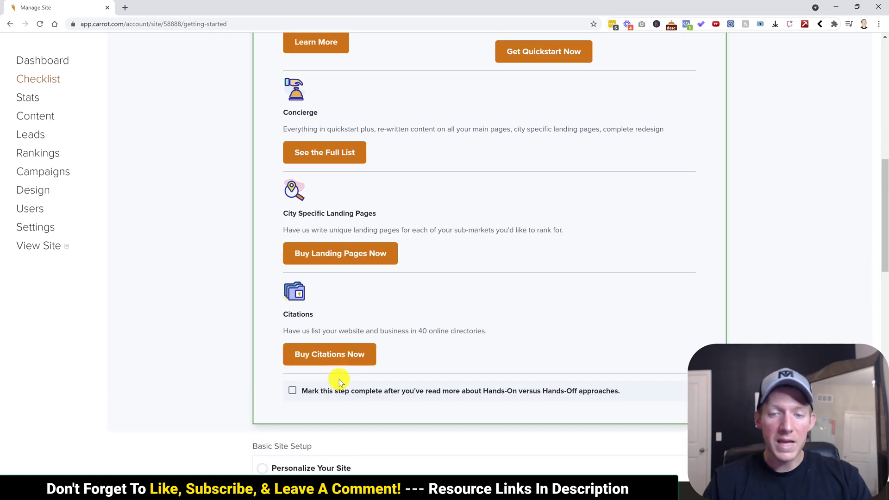
pyautogui.scroll(1, 339, 379)
pyautogui.scroll(1, 339, 379)
pyautogui.scroll(1, 339, 379)
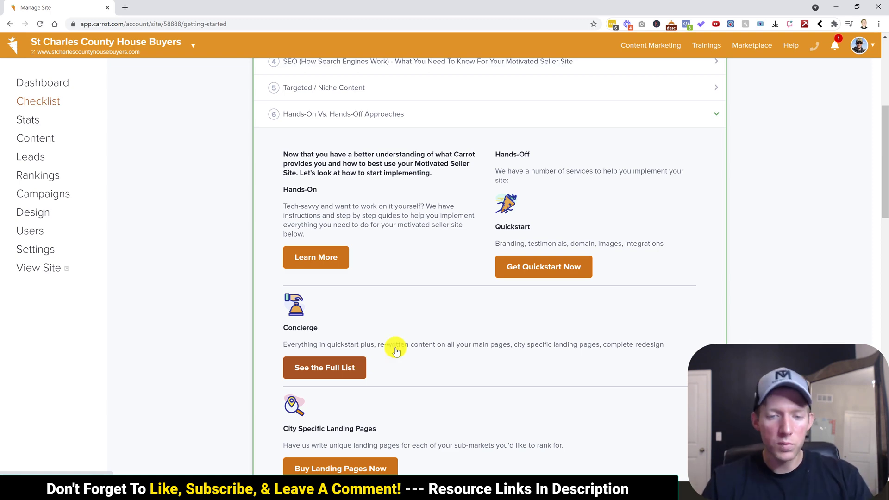
pyautogui.scroll(-1, 396, 347)
pyautogui.scroll(-1, 399, 347)
pyautogui.scroll(-2, 399, 348)
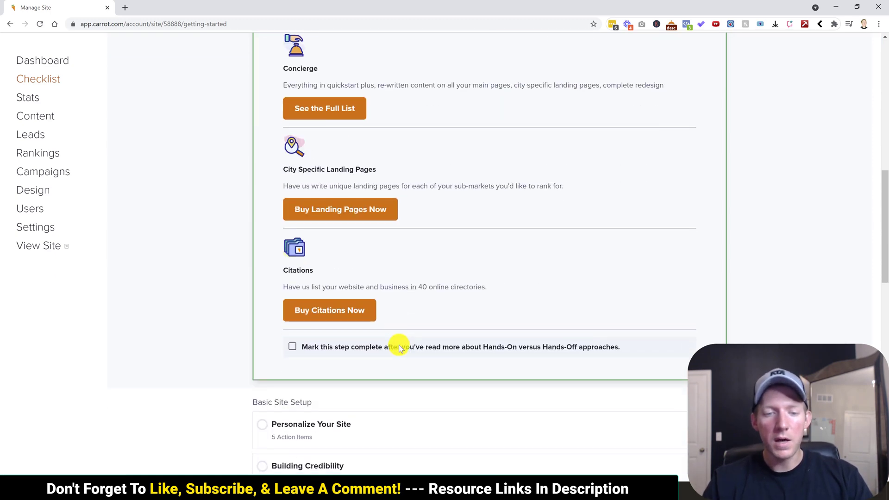
pyautogui.scroll(-1, 399, 347)
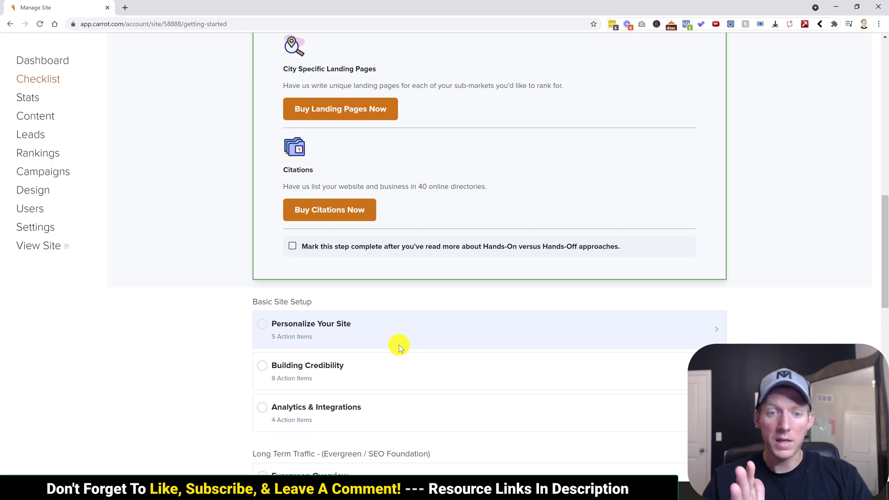
pyautogui.scroll(-1, 398, 345)
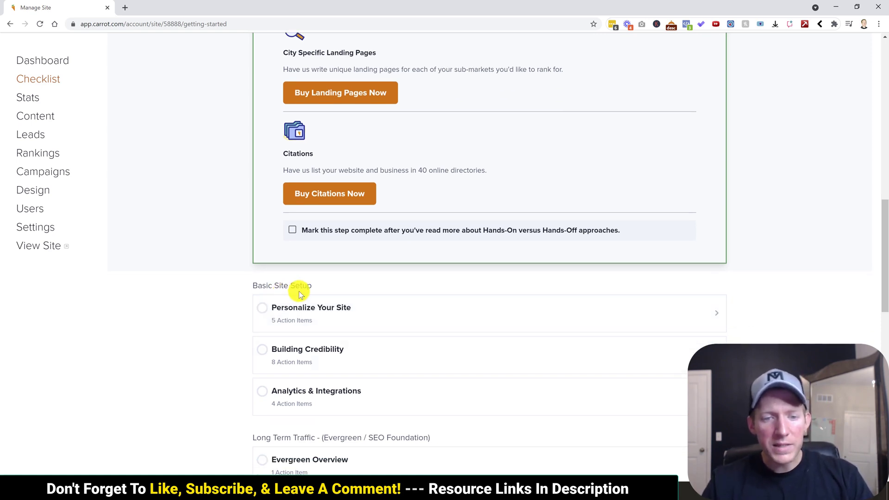
# Step: Under Personalize Your Site, view Confirm Core Site Information, then open Update Your Site Colors
pyautogui.click(388, 321)
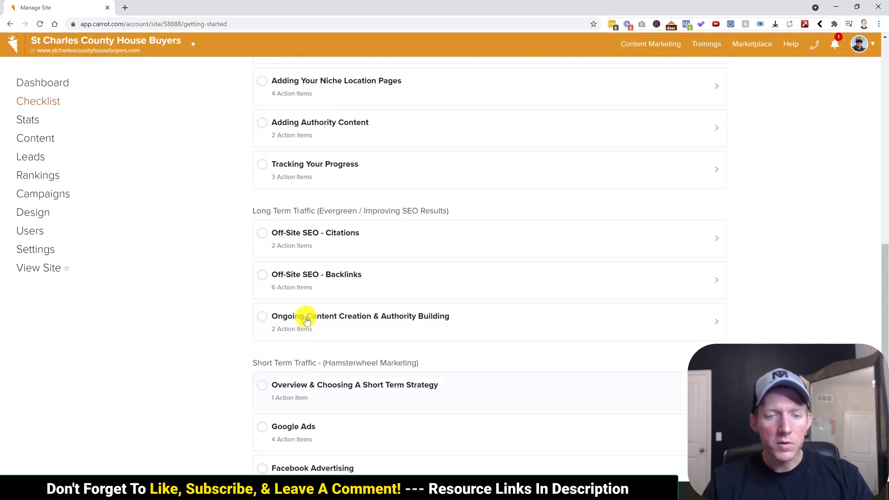
pyautogui.scroll(1, 237, 292)
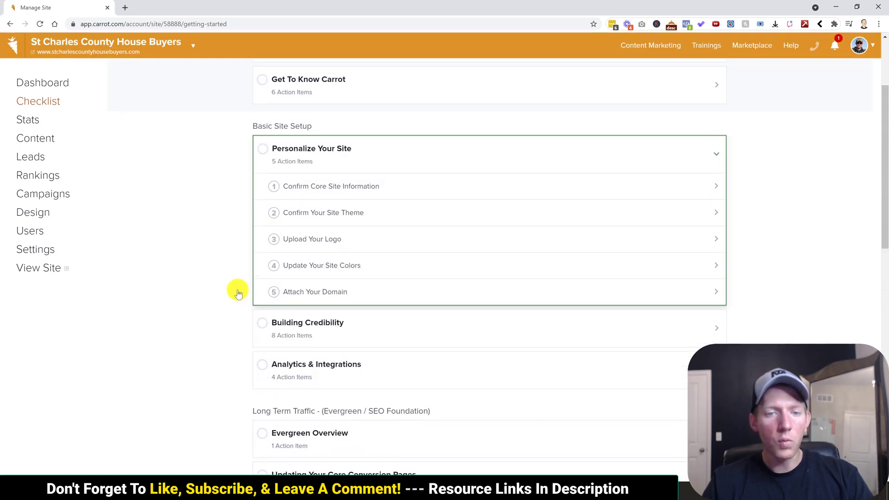
pyautogui.click(408, 192)
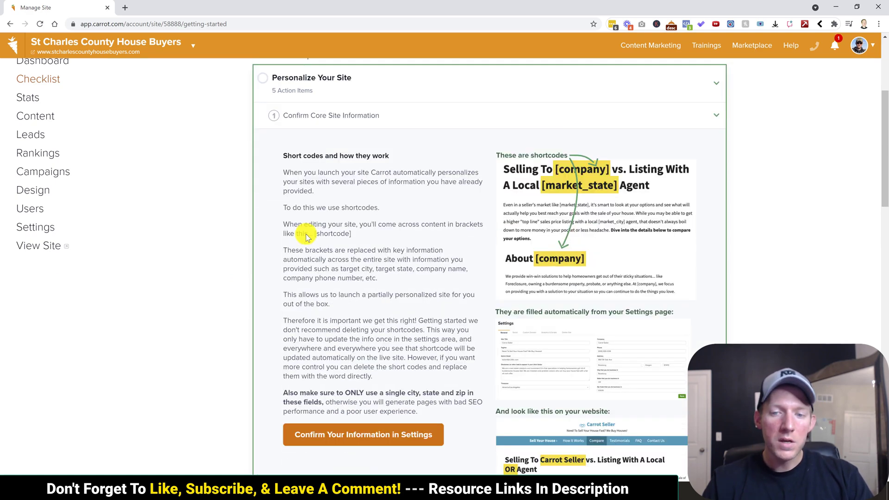
pyautogui.scroll(-1, 306, 237)
pyautogui.scroll(-1, 306, 236)
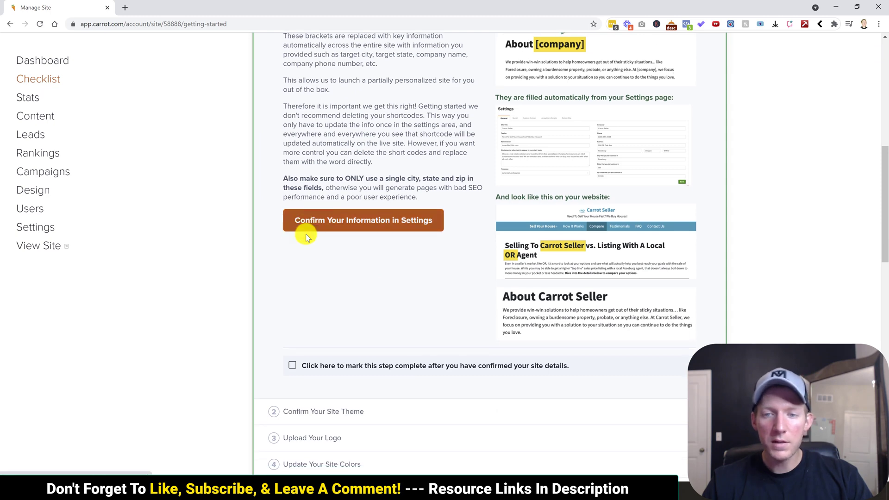
pyautogui.scroll(1, 437, 198)
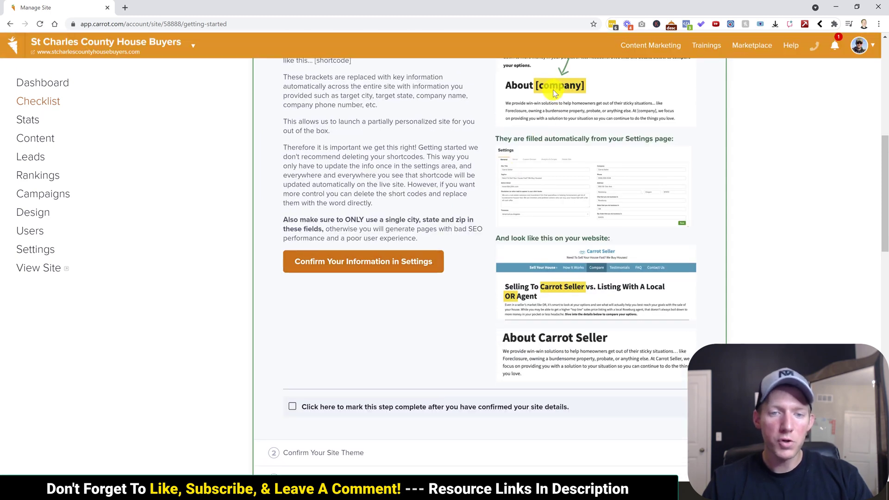
pyautogui.scroll(-2, 338, 200)
pyautogui.scroll(-1, 338, 200)
pyautogui.scroll(-1, 338, 201)
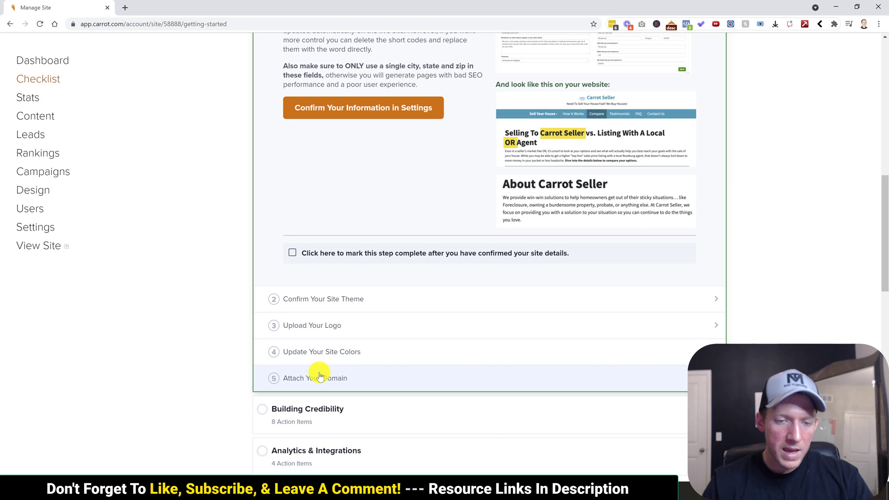
pyautogui.click(344, 352)
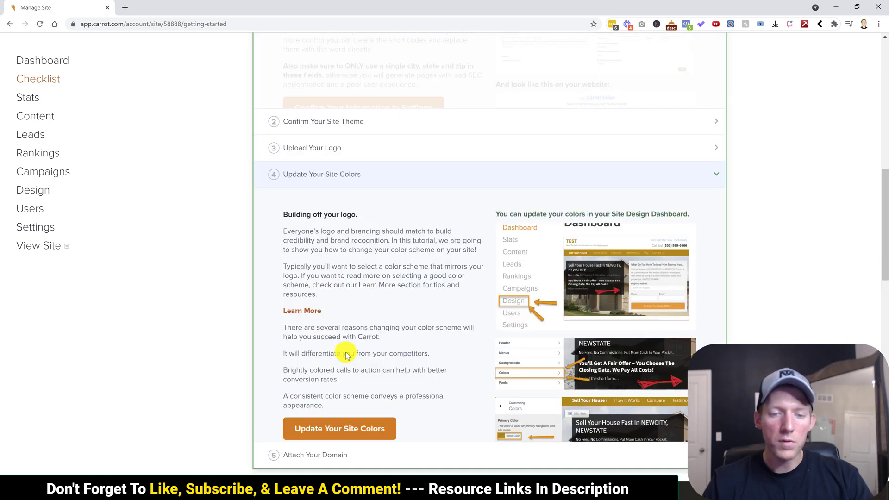
pyautogui.scroll(1, 359, 341)
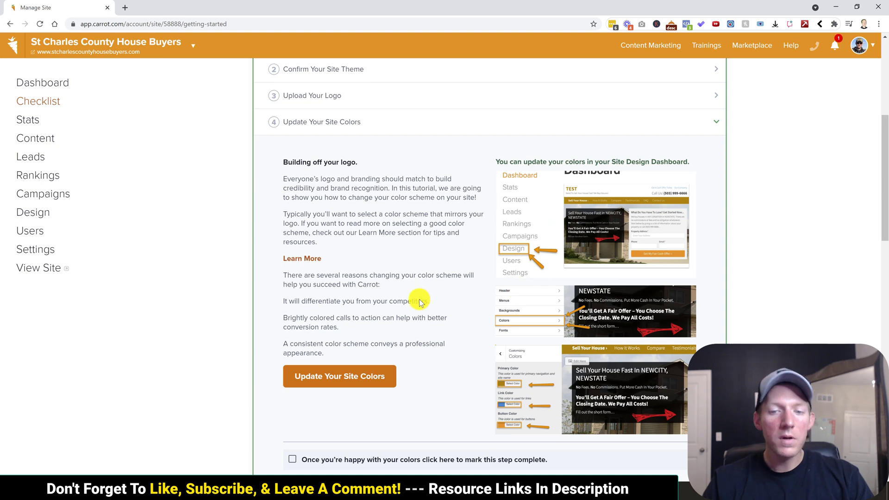
pyautogui.scroll(-2, 432, 272)
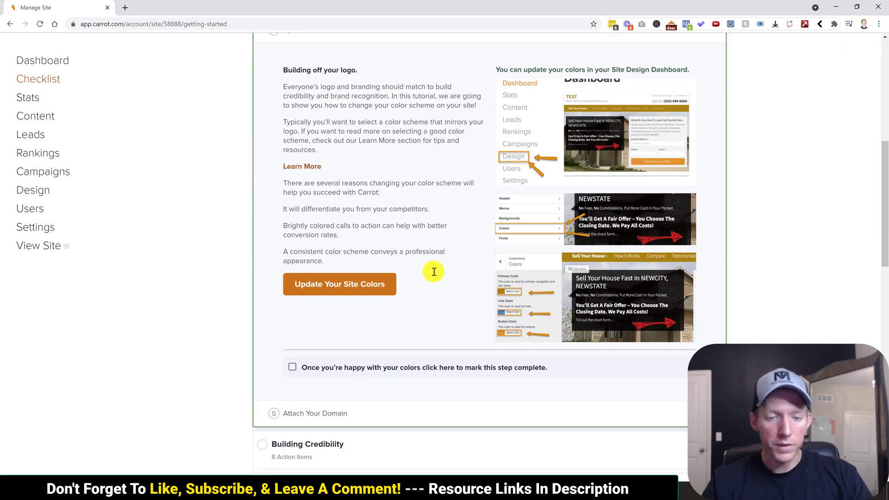
pyautogui.scroll(-3, 433, 271)
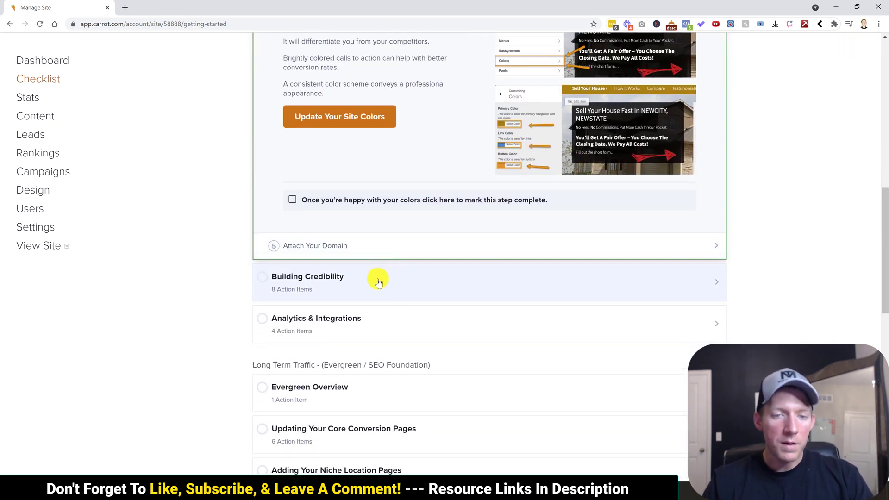
# Step: Expand Building Credibility, listing Credibility Overview through Personalize Your Auto-Reply Messages
pyautogui.click(378, 281)
pyautogui.scroll(-3, 378, 281)
pyautogui.scroll(-2, 379, 282)
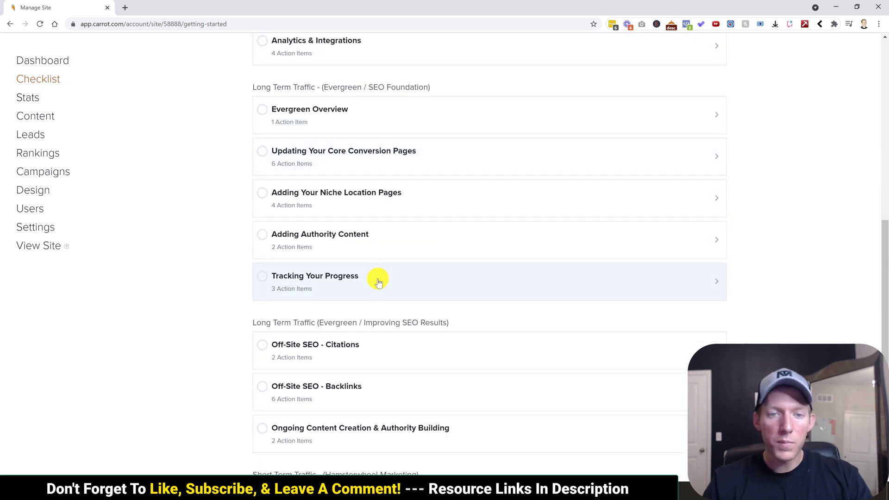
pyautogui.scroll(1, 379, 281)
pyautogui.scroll(1, 378, 281)
pyautogui.scroll(2, 379, 281)
pyautogui.scroll(1, 379, 281)
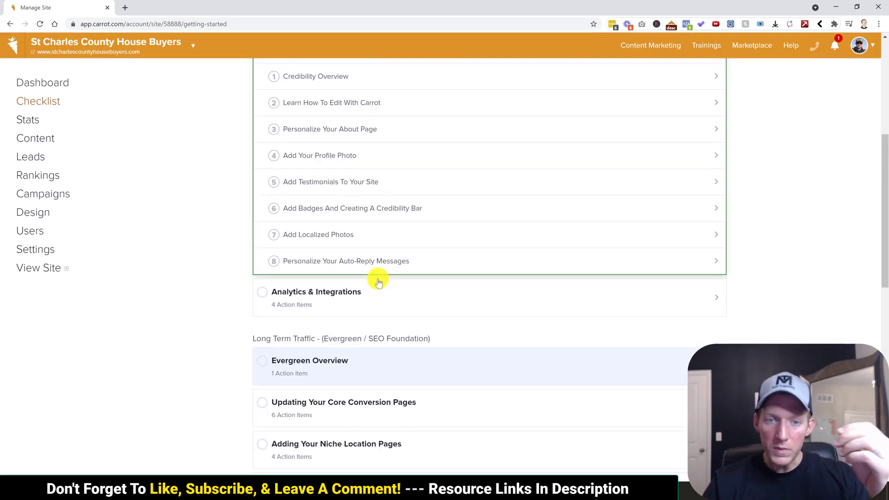
pyautogui.scroll(2, 379, 281)
pyautogui.scroll(1, 378, 282)
pyautogui.scroll(1, 378, 281)
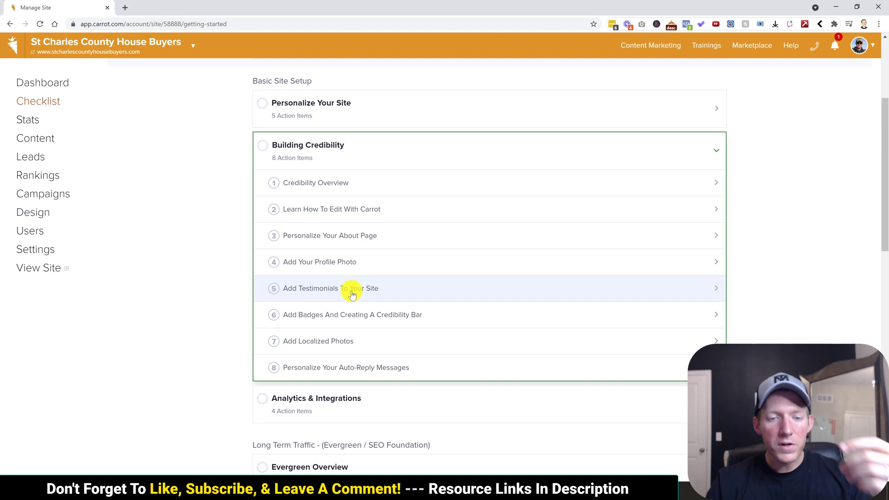
pyautogui.scroll(-1, 351, 294)
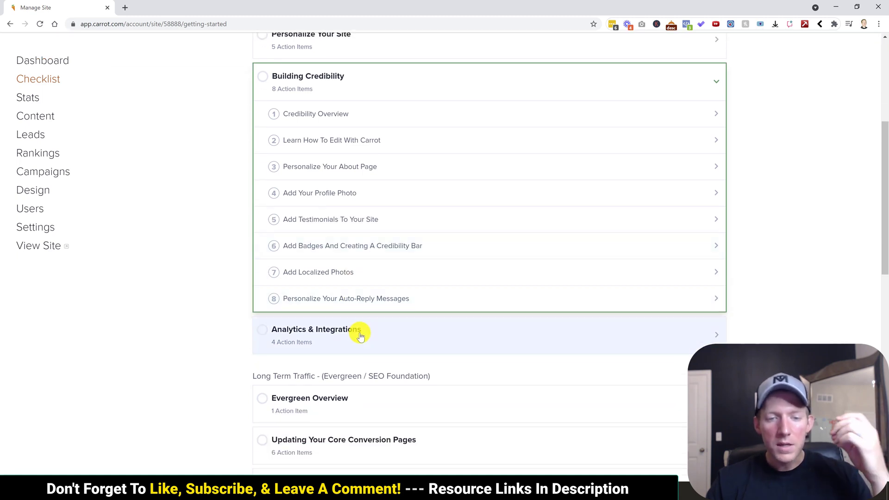
# Step: Expand Analytics & Integrations, listing Google Analytics through Social Media Accounts
pyautogui.click(359, 336)
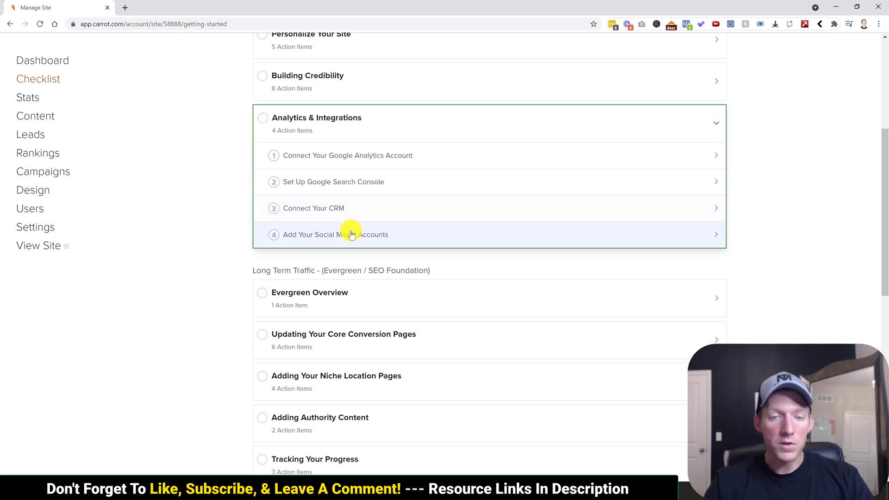
pyautogui.scroll(-1, 202, 277)
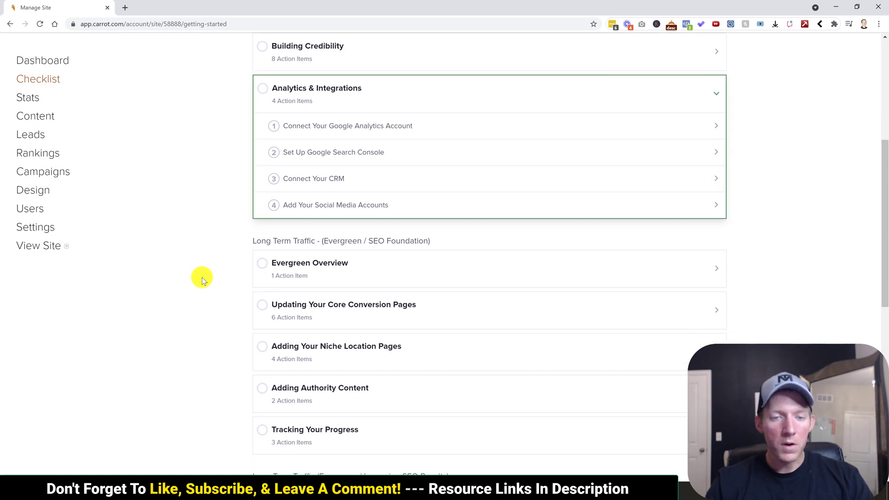
pyautogui.scroll(-1, 200, 267)
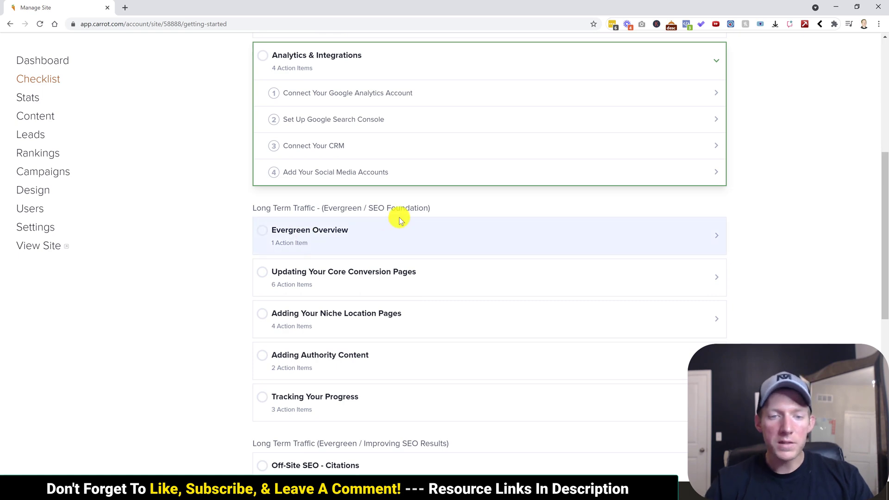
# Step: Open Evergreen Overview and its Overview step, showing the two SEO guide links
pyautogui.click(353, 249)
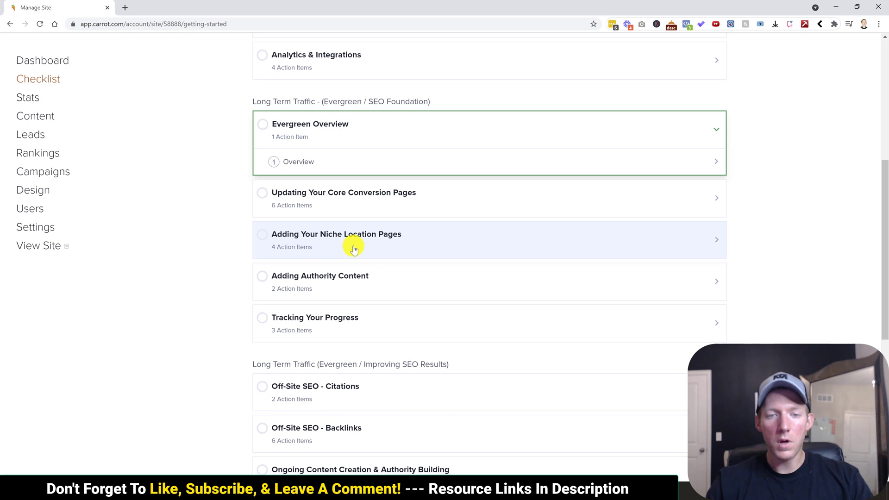
pyautogui.click(324, 165)
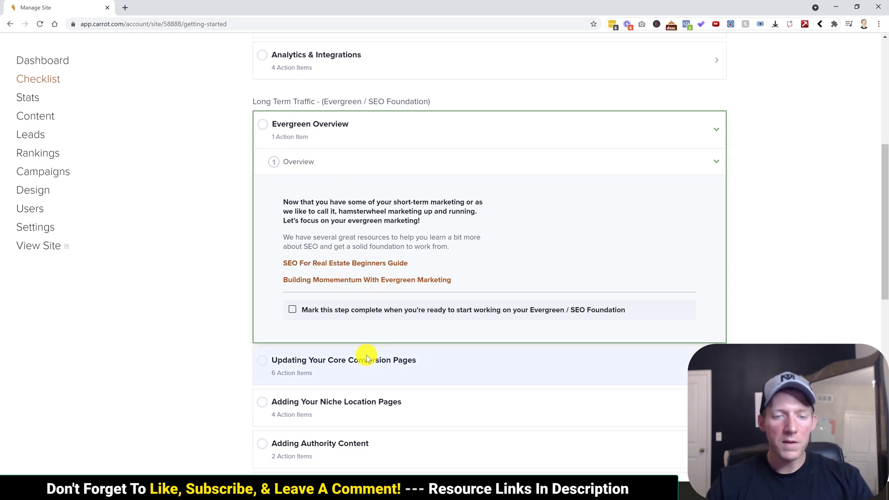
pyautogui.scroll(-1, 367, 354)
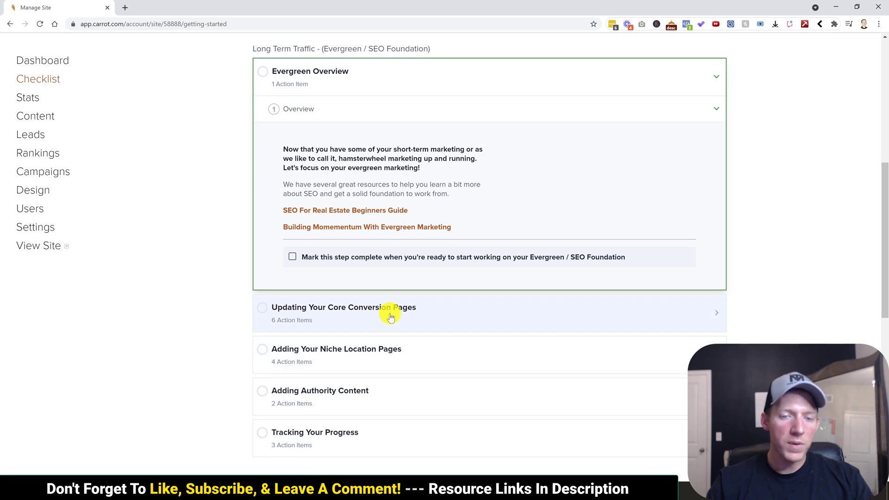
pyautogui.scroll(-1, 390, 317)
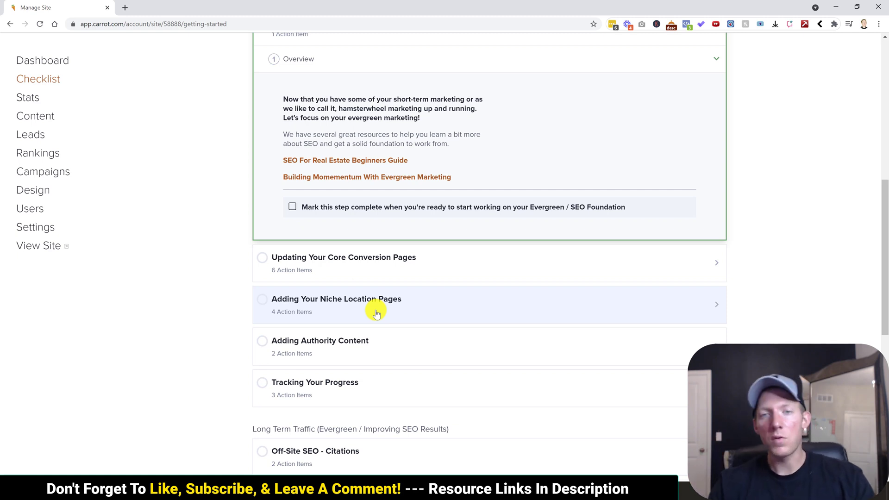
pyautogui.scroll(-1, 361, 314)
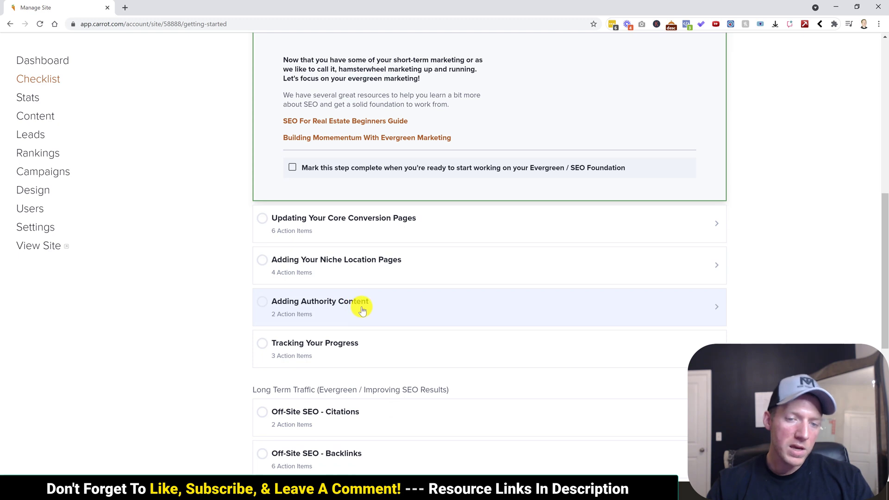
pyautogui.scroll(-1, 361, 350)
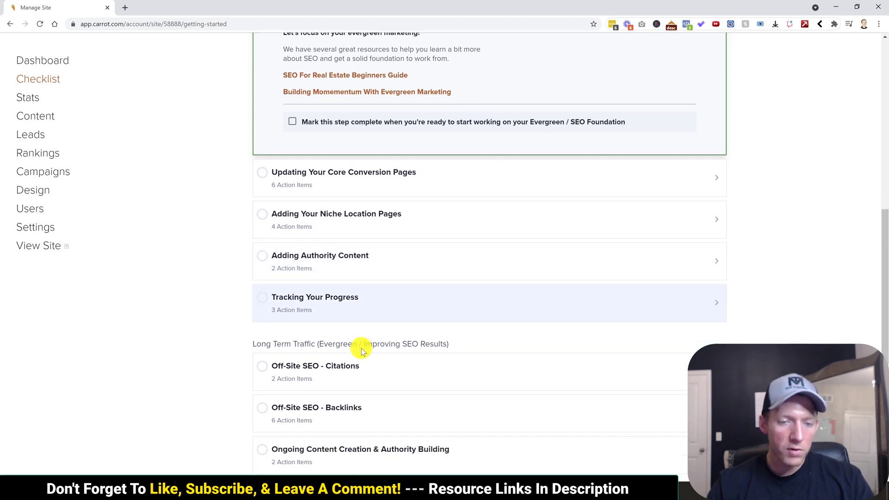
pyautogui.scroll(-1, 361, 350)
pyautogui.scroll(-1, 361, 351)
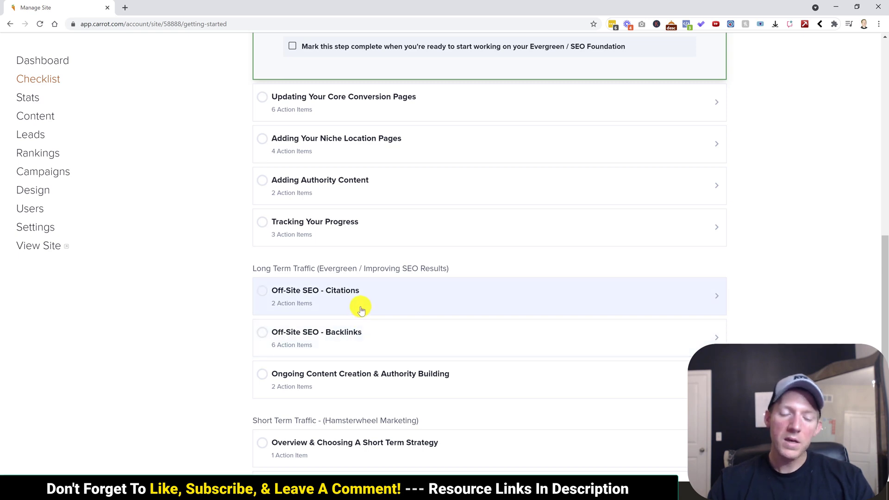
# Step: Expand Off-Site SEO - Citations to show the citations and Google Business Profile items
pyautogui.click(361, 309)
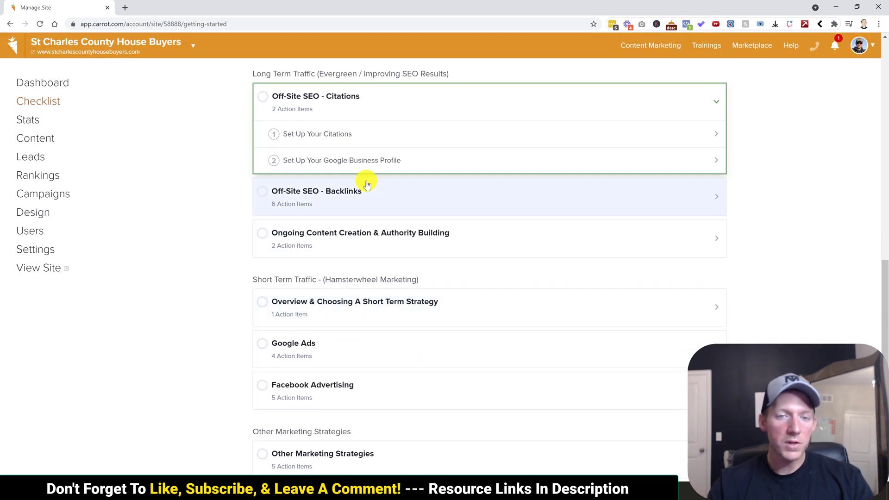
pyautogui.scroll(1, 363, 178)
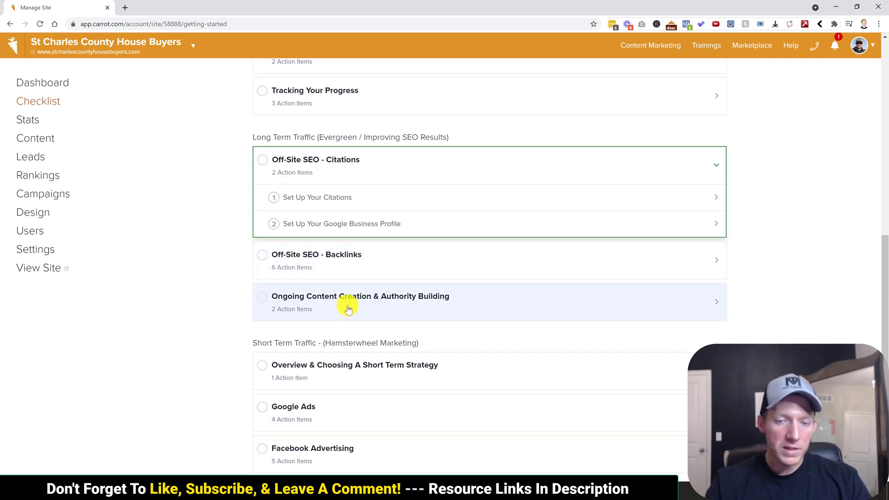
pyautogui.scroll(-2, 388, 307)
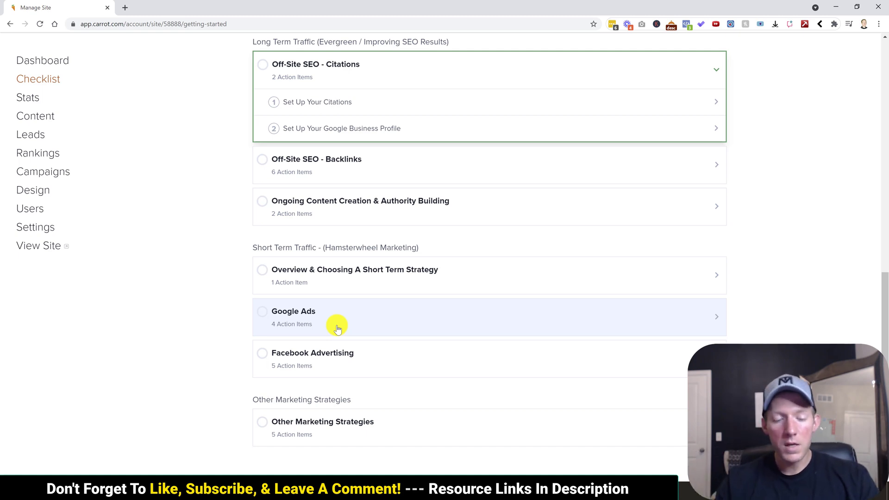
pyautogui.scroll(-1, 337, 327)
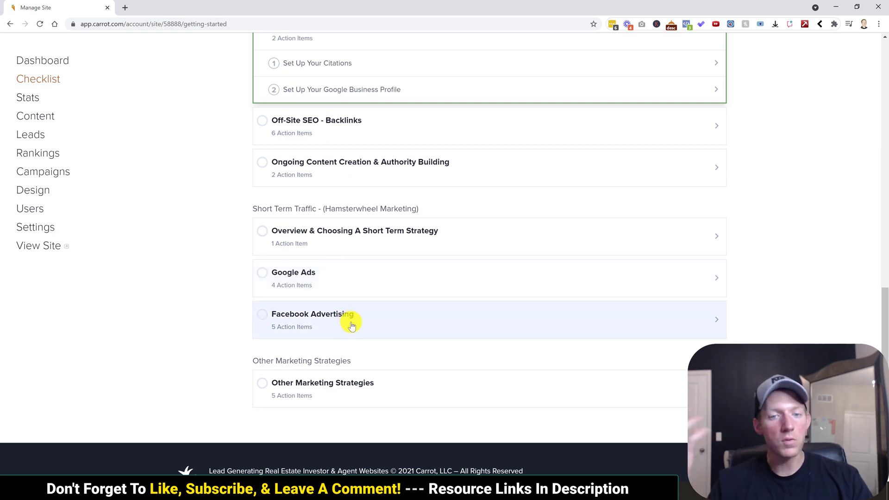
pyautogui.scroll(-1, 351, 325)
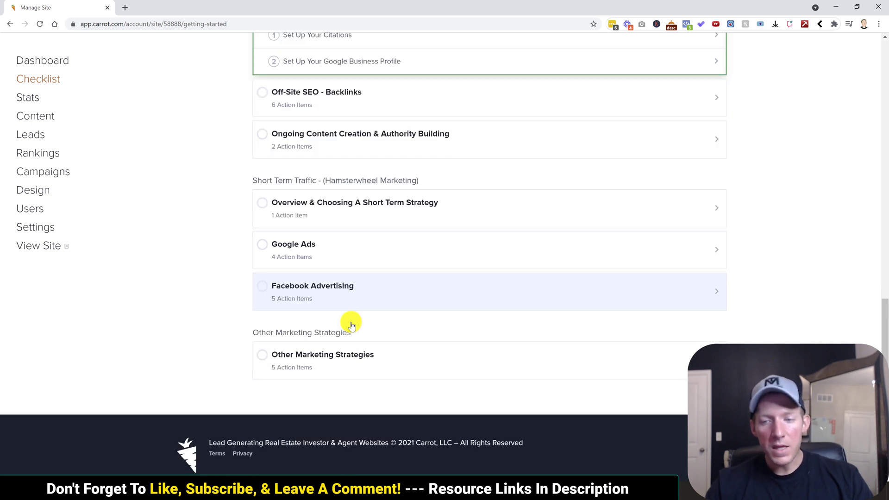
# Step: Read the Other Marketing Overview, Cold Calling, Texting and Bandit Signs steps in turn
pyautogui.click(334, 359)
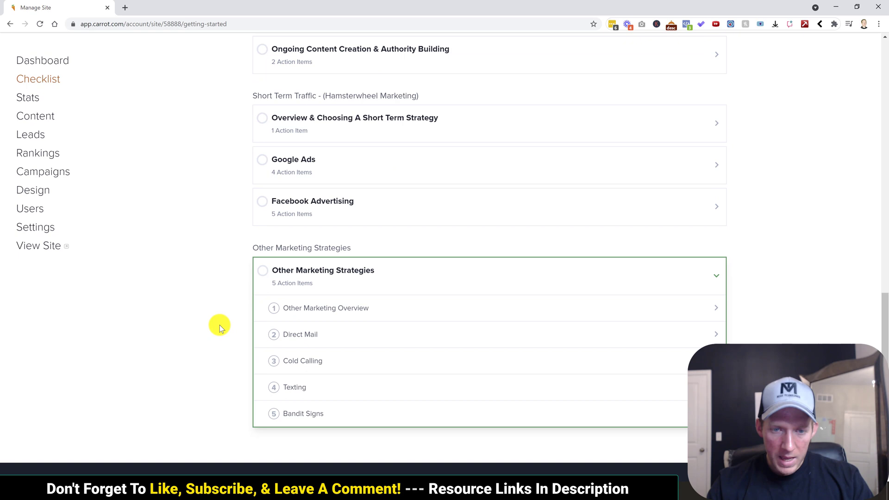
pyautogui.click(352, 319)
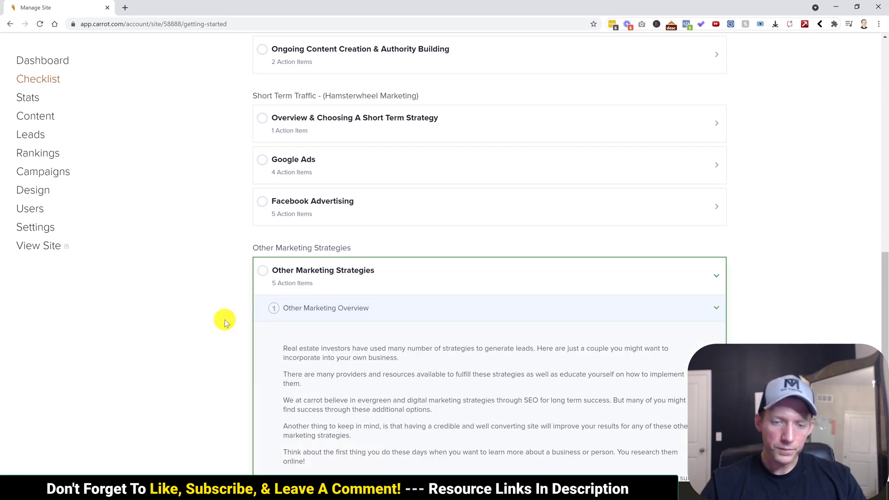
pyautogui.scroll(-2, 225, 320)
pyautogui.scroll(-1, 225, 320)
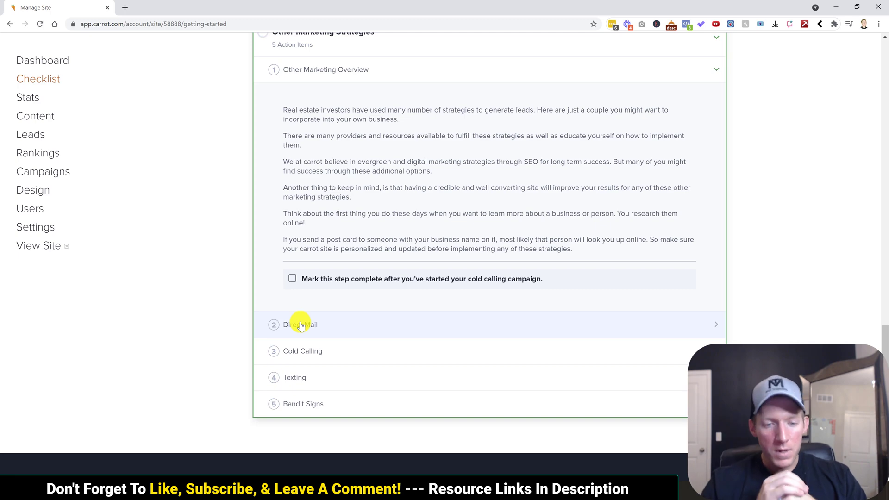
pyautogui.click(317, 357)
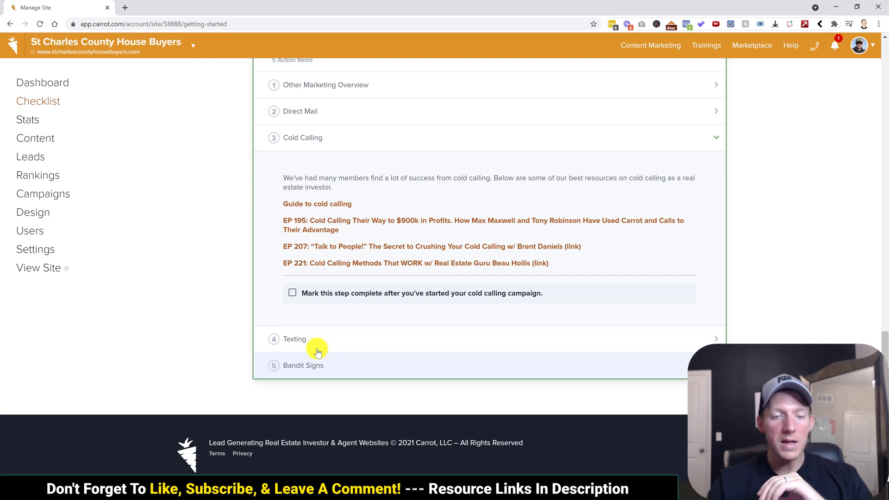
pyautogui.click(320, 344)
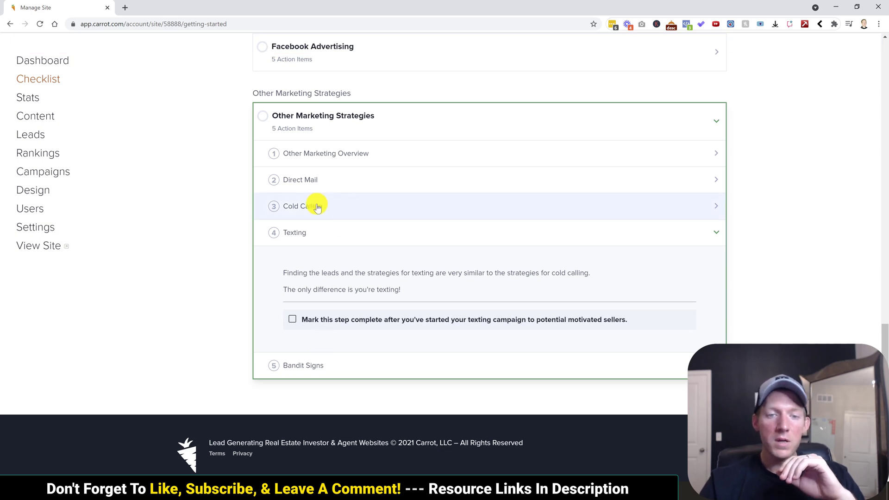
pyautogui.click(308, 356)
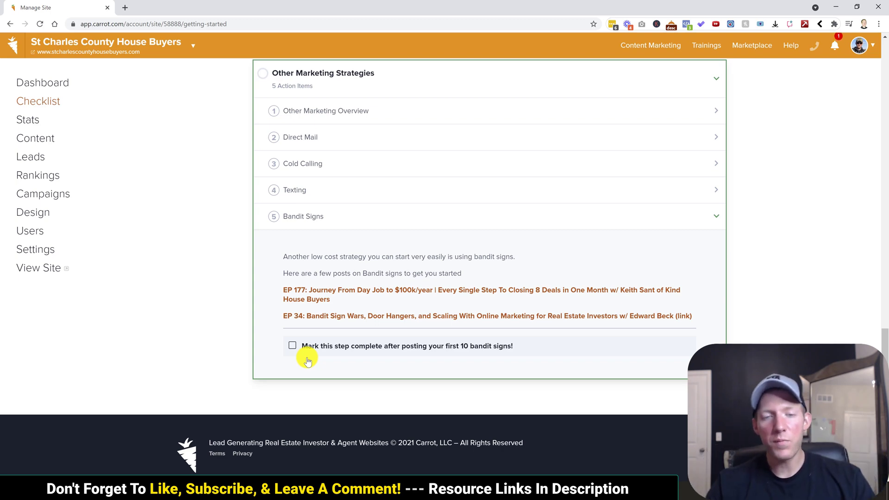
pyautogui.scroll(3, 361, 205)
pyautogui.scroll(2, 431, 229)
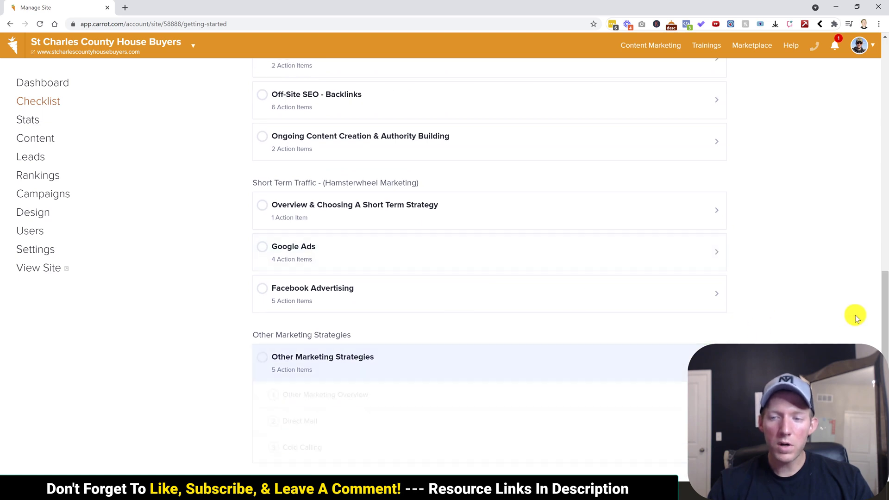
pyautogui.moveTo(884, 326); pyautogui.dragTo(885, 72)
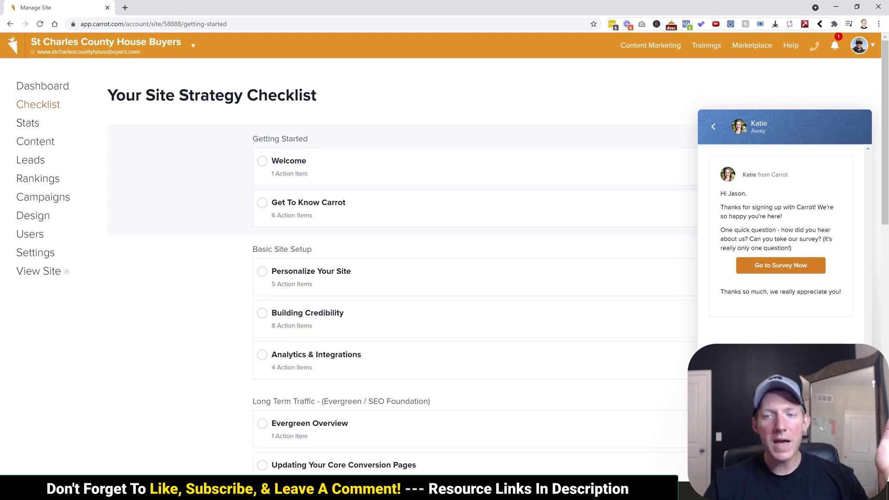
# Step: Leave the chat conversation to return to the widget's start-a-conversation home screen
pyautogui.click(715, 128)
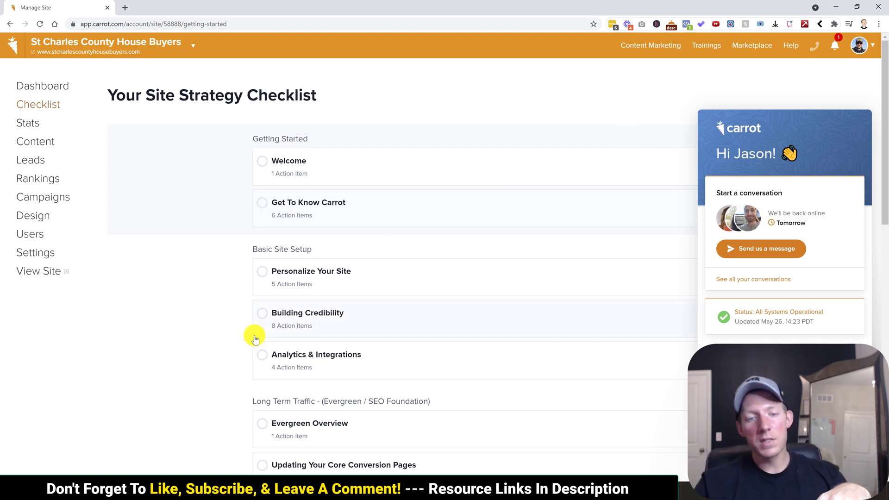
pyautogui.scroll(-2, 254, 340)
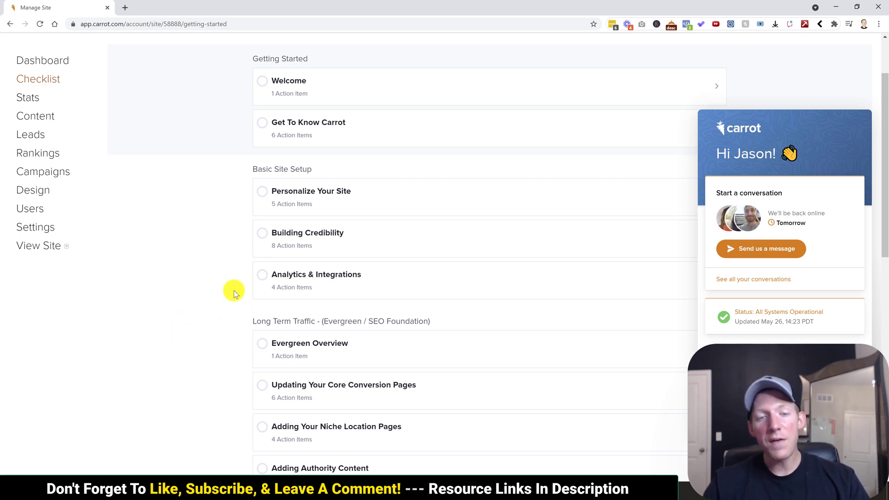
pyautogui.scroll(2, 230, 282)
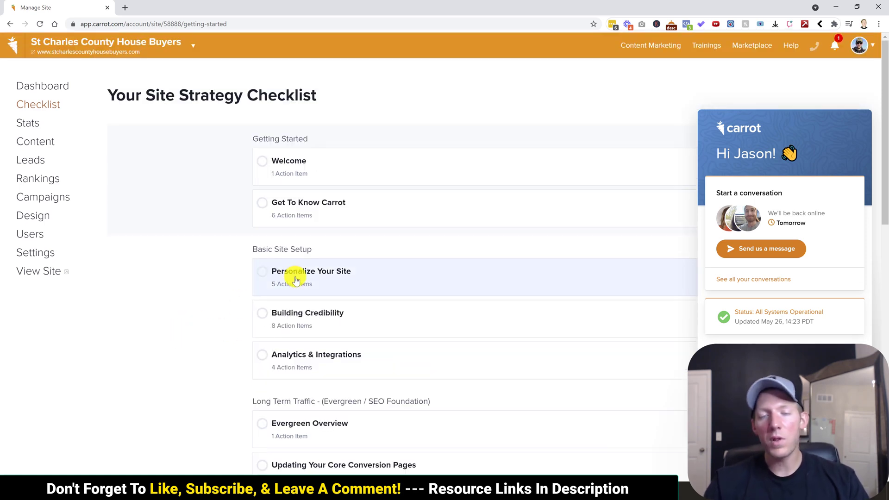